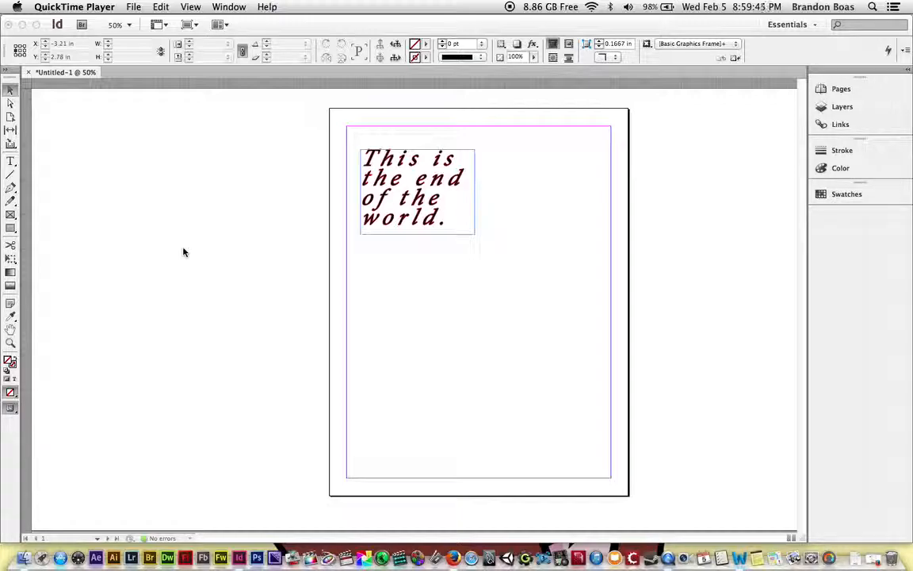
Step: Switch the Type tool's options to paragraph formatting and select the whole text "This is the end of the world."
left_click(11, 164)
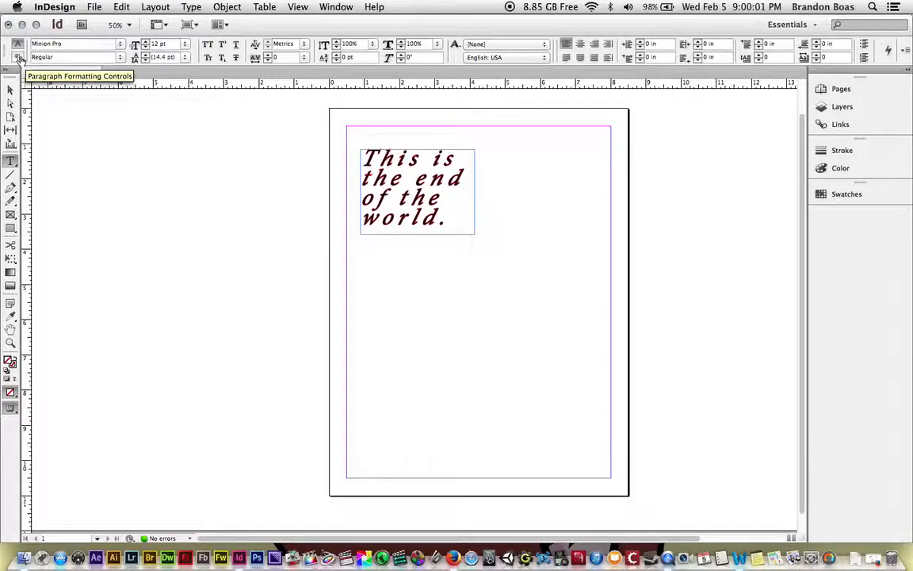
left_click(19, 57)
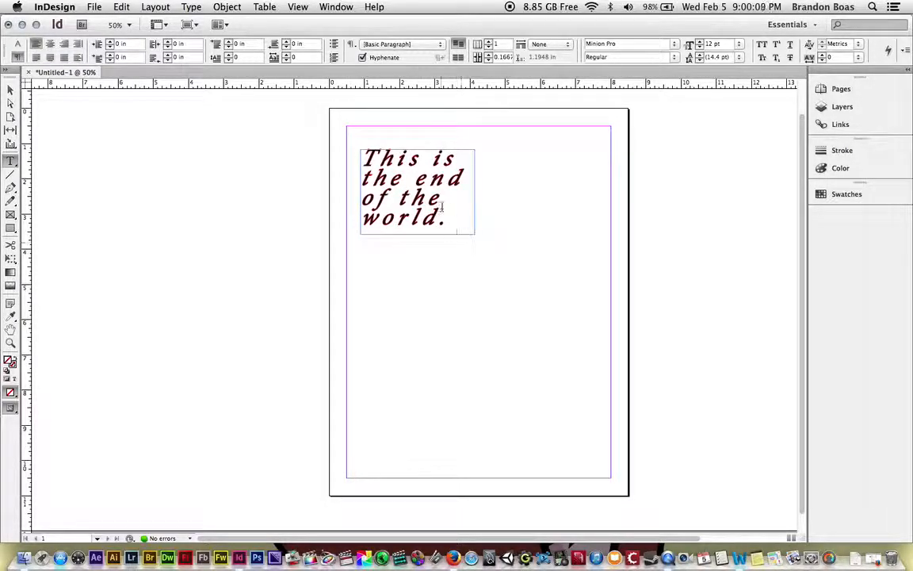
left_click_drag(438, 218, 363, 155)
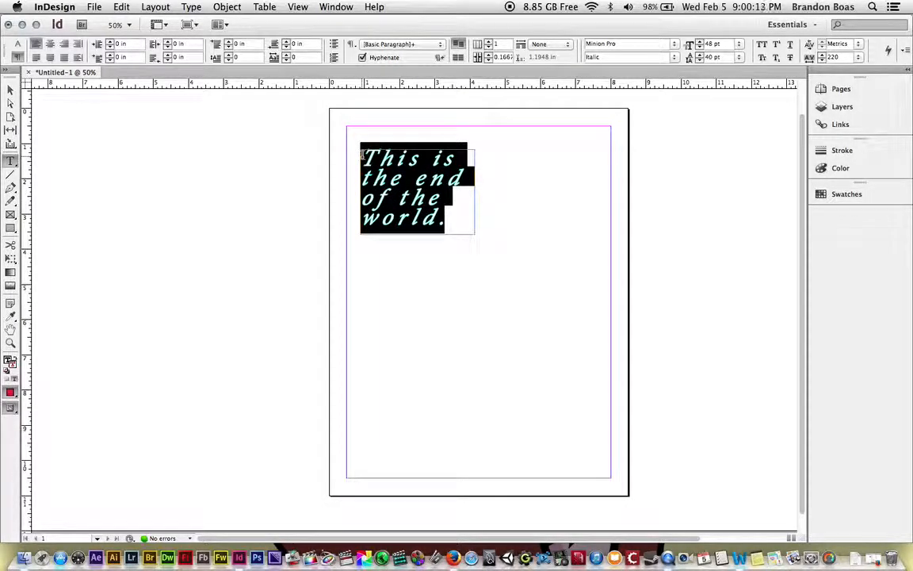
Step: Try left, centered, right and towards-spine alignment on the selected text
left_click(37, 46)
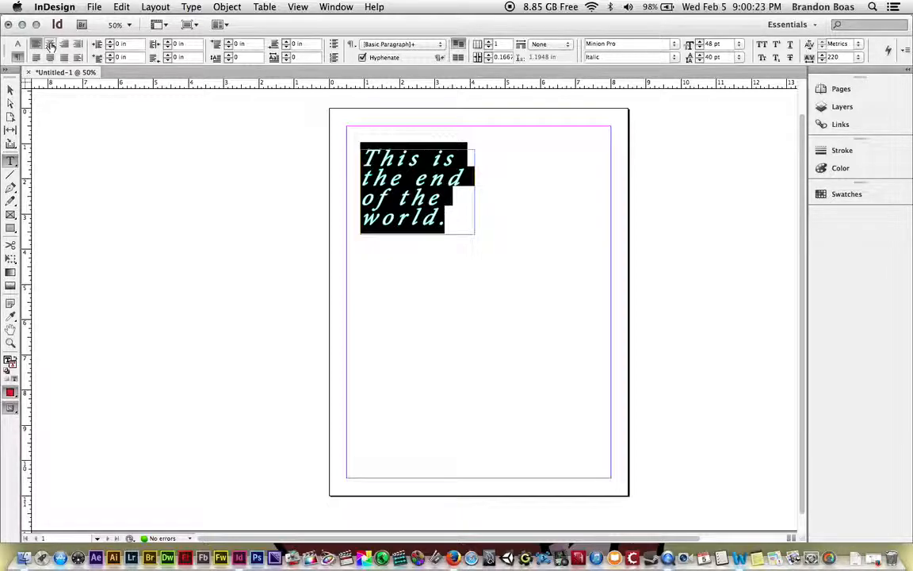
left_click(49, 46)
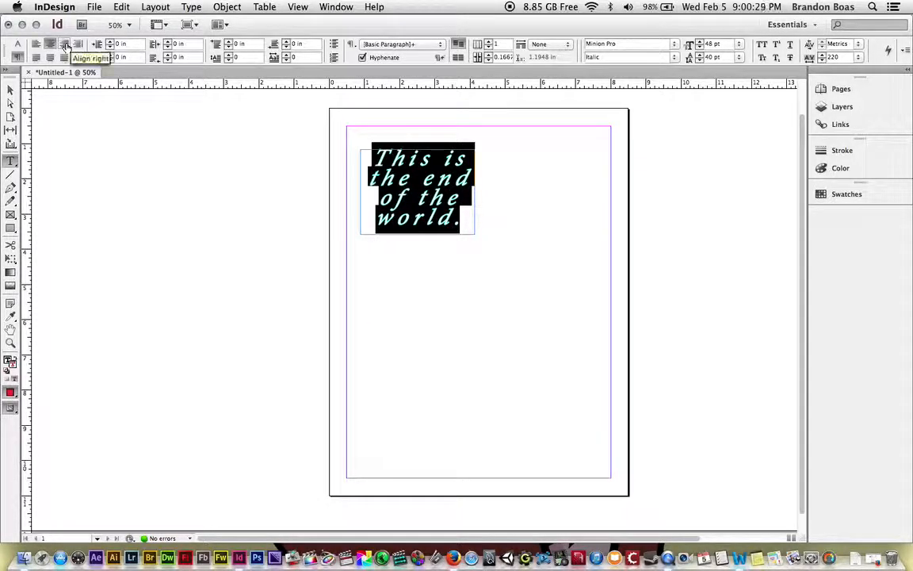
left_click(65, 45)
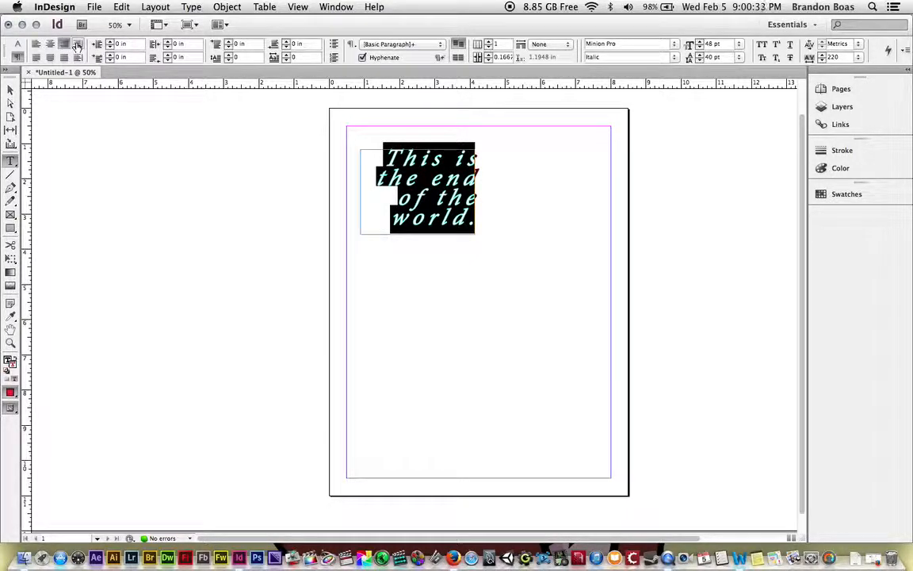
left_click(77, 45)
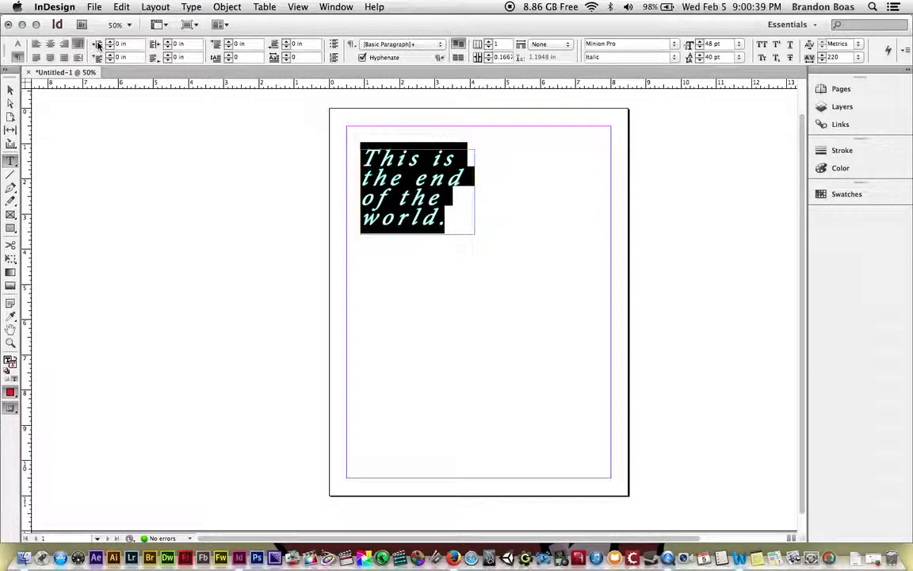
Step: Try a left indent on the selected text, reset it to 0 in, and set the right indent to 0.0625 in
left_click(109, 43)
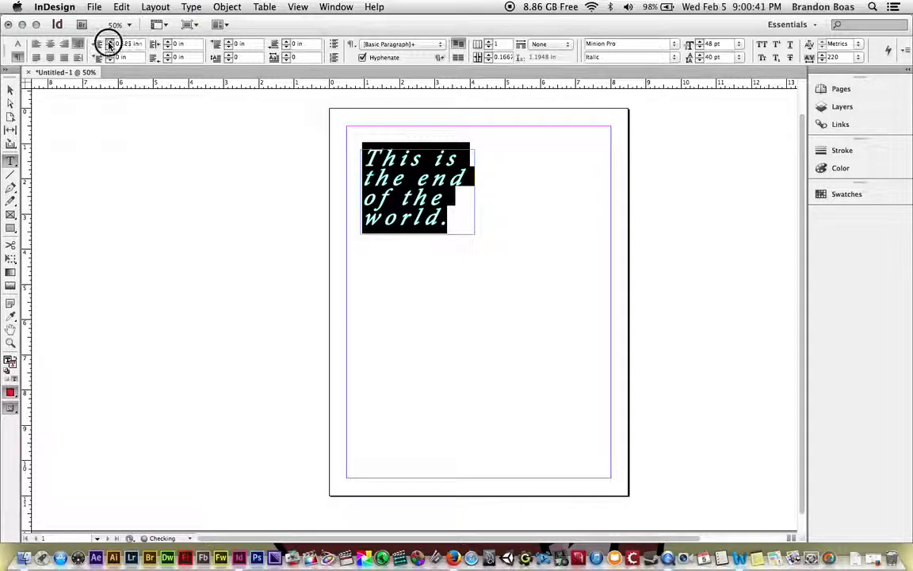
left_click(109, 47)
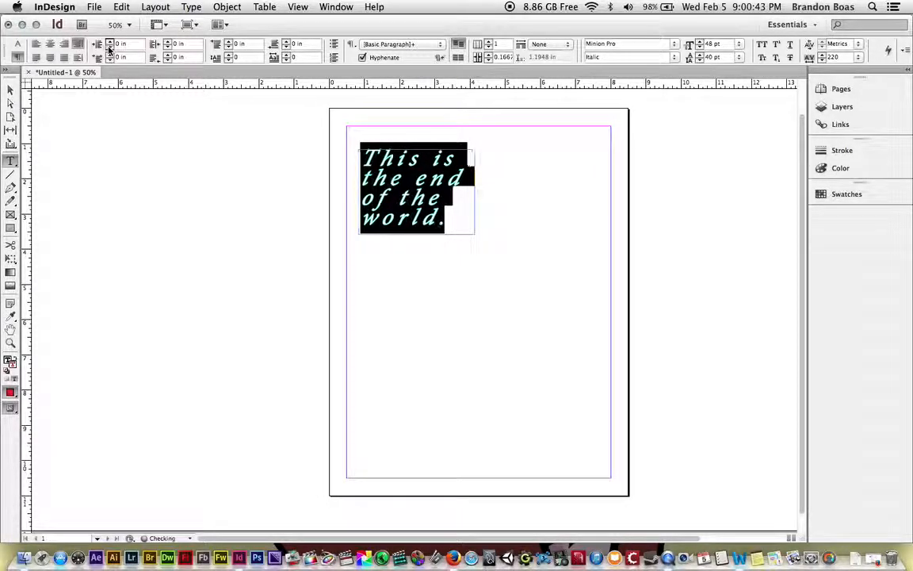
left_click(168, 43)
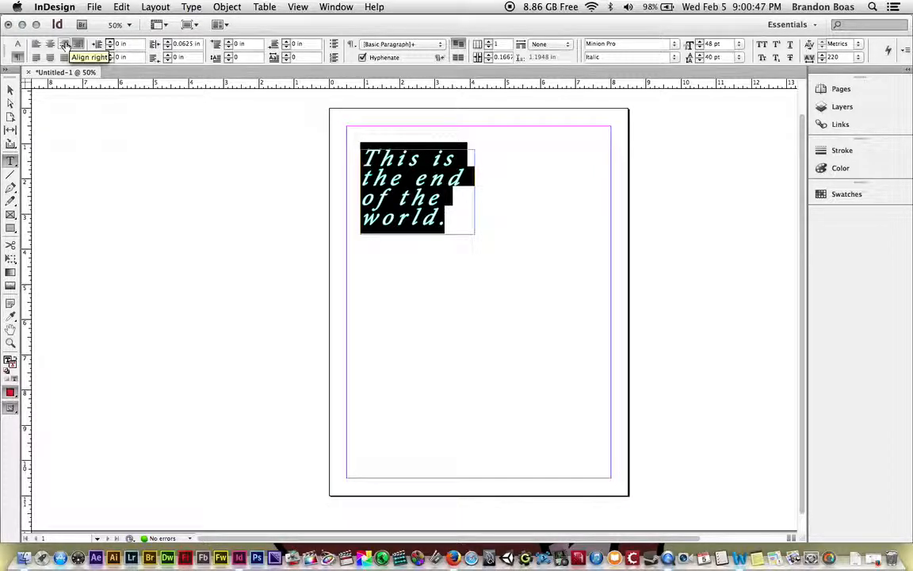
Step: Try larger right indents with the text right-aligned, reset the indent to 0 in and restore left alignment
left_click(65, 44)
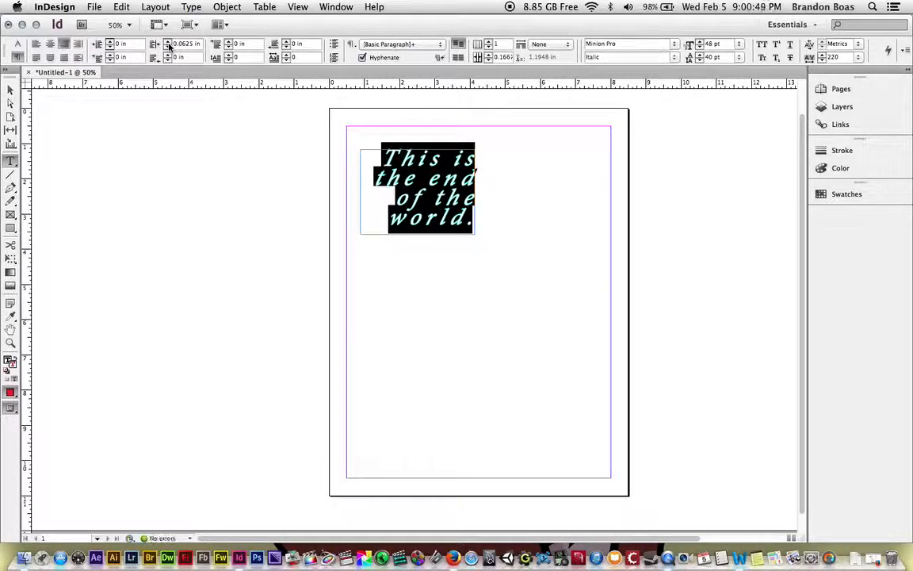
left_click(167, 42)
left_click(167, 42)
left_click(167, 42)
left_click(168, 48)
left_click(168, 47)
left_click(168, 47)
left_click(168, 47)
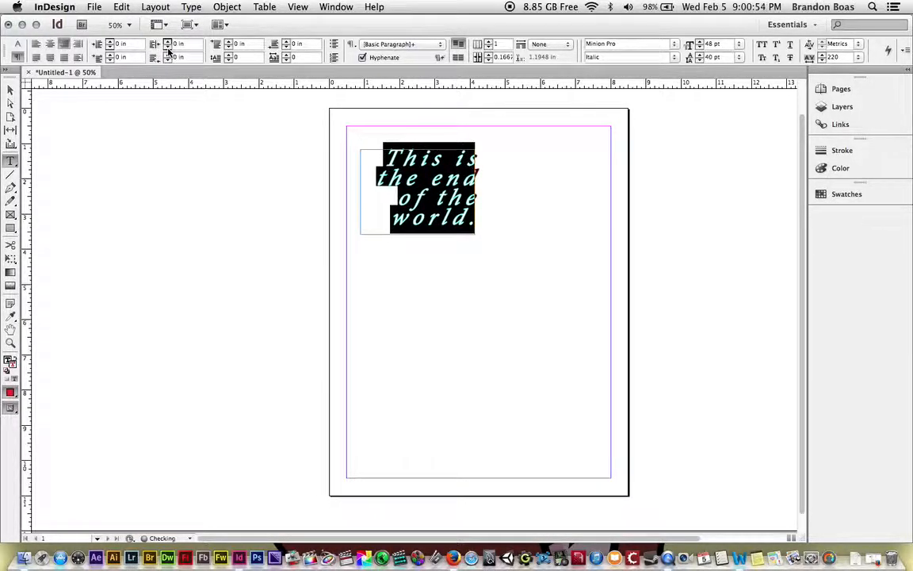
left_click(35, 44)
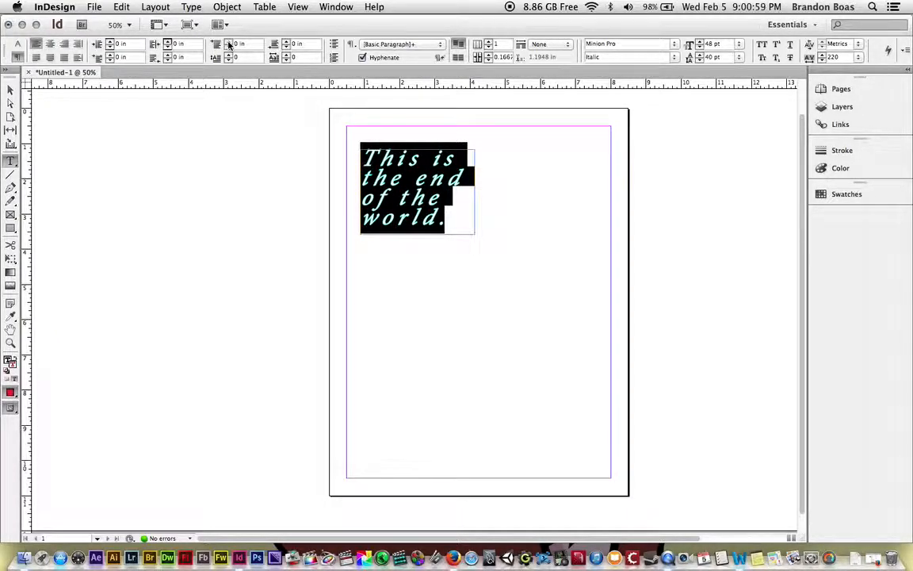
Step: Raise the paragraph's space before to 1.4375 in, with the insertion point at the start of the text
left_click(229, 42)
left_click(228, 42)
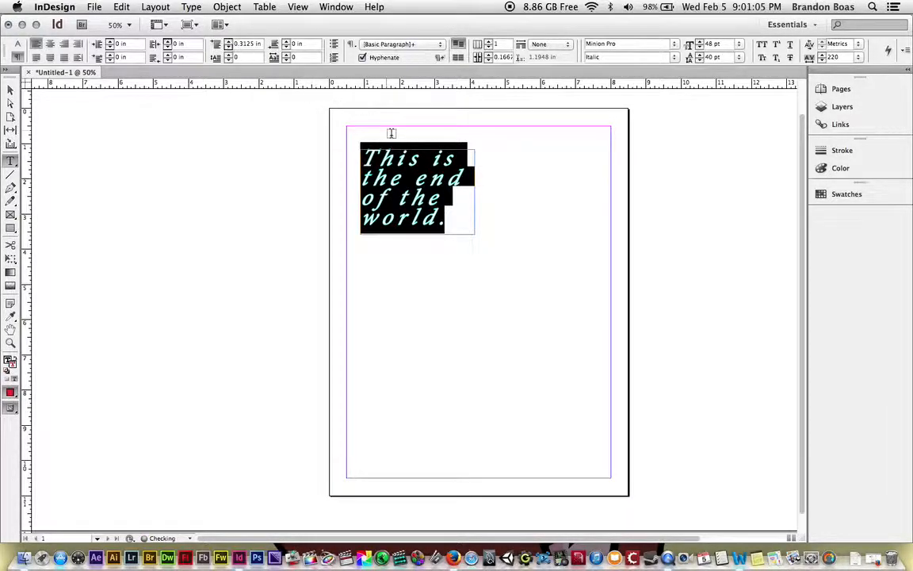
left_click(368, 158)
left_click(229, 42)
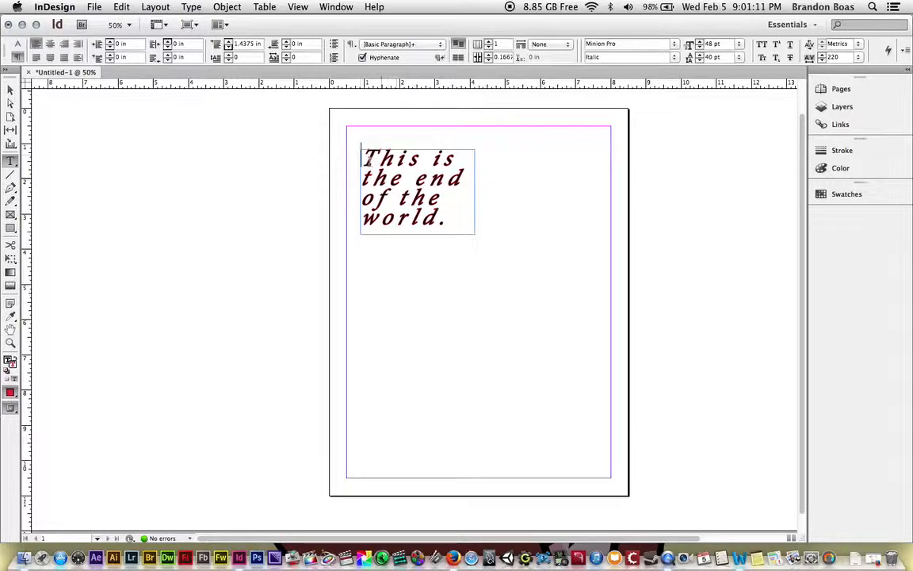
Step: Reset the paragraph's space before to 0 in
left_click(228, 47)
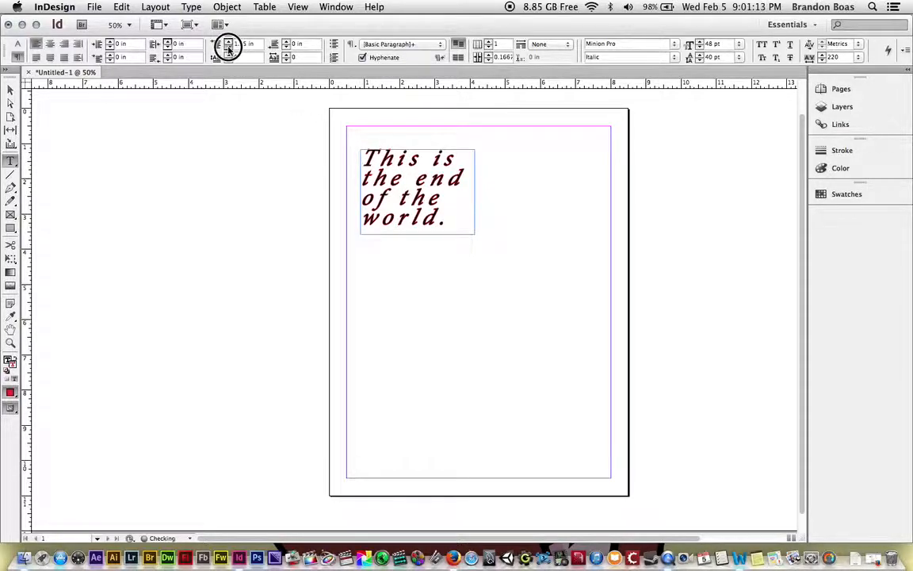
left_click(228, 47)
left_click(228, 48)
left_click(228, 47)
left_click(228, 48)
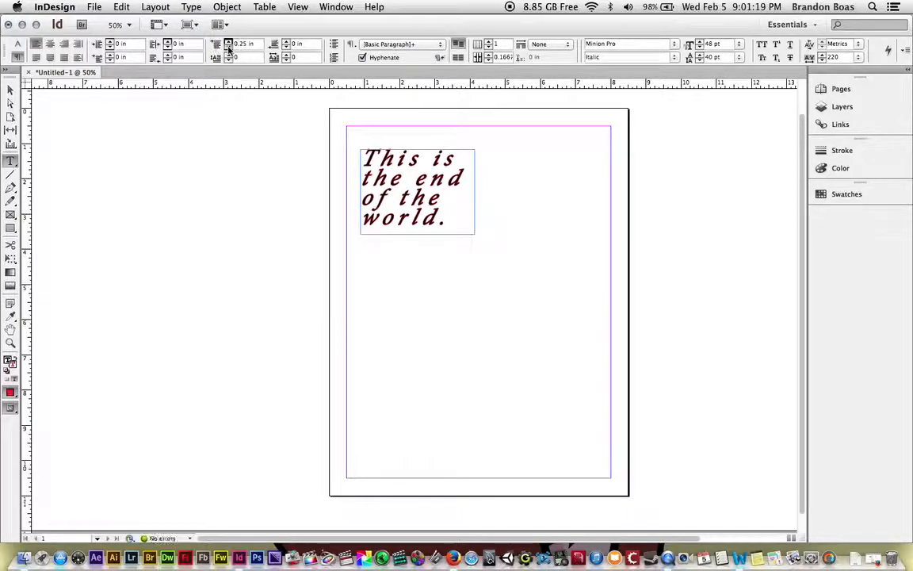
left_click(228, 48)
left_click(229, 47)
Step: Raise the paragraph's space after to 1 in
left_click(286, 43)
left_click(286, 44)
left_click(286, 44)
left_click(286, 44)
left_click(286, 43)
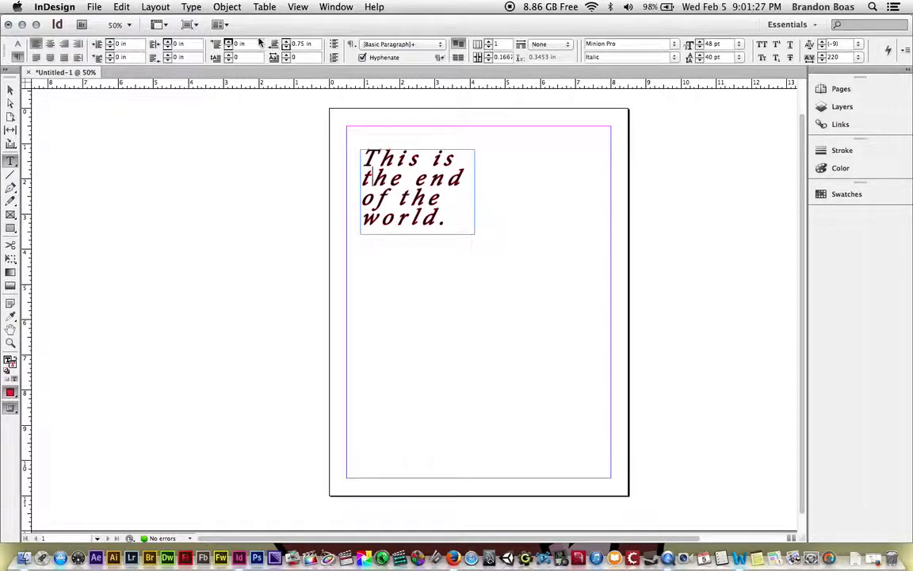
left_click(287, 44)
left_click(286, 44)
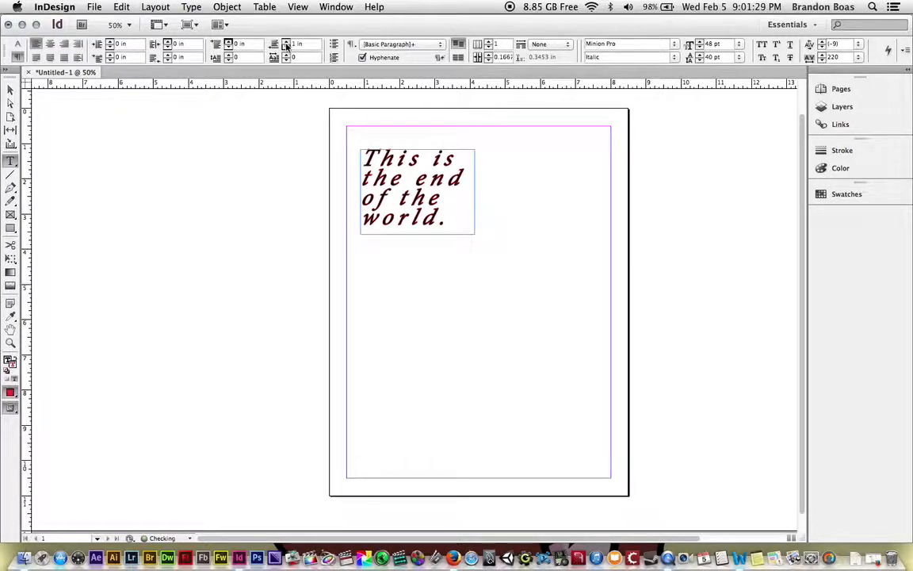
Step: Reset the paragraph's space after to 0 in
left_click(286, 48)
left_click(286, 48)
left_click(286, 48)
left_click(286, 47)
left_click(286, 47)
left_click(286, 48)
left_click(286, 48)
left_click(287, 48)
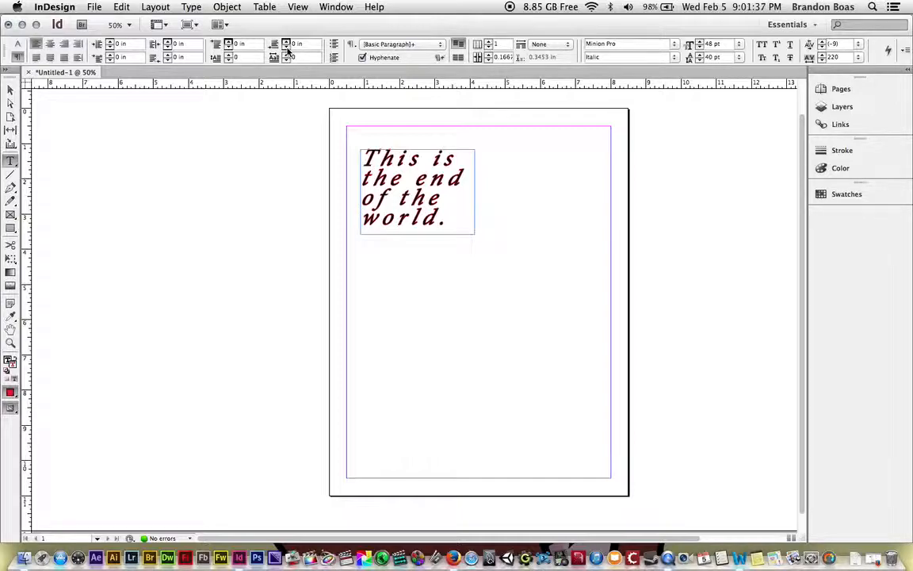
Step: Try a bulleted list on the paragraph and remove the bullet again
left_click(334, 45)
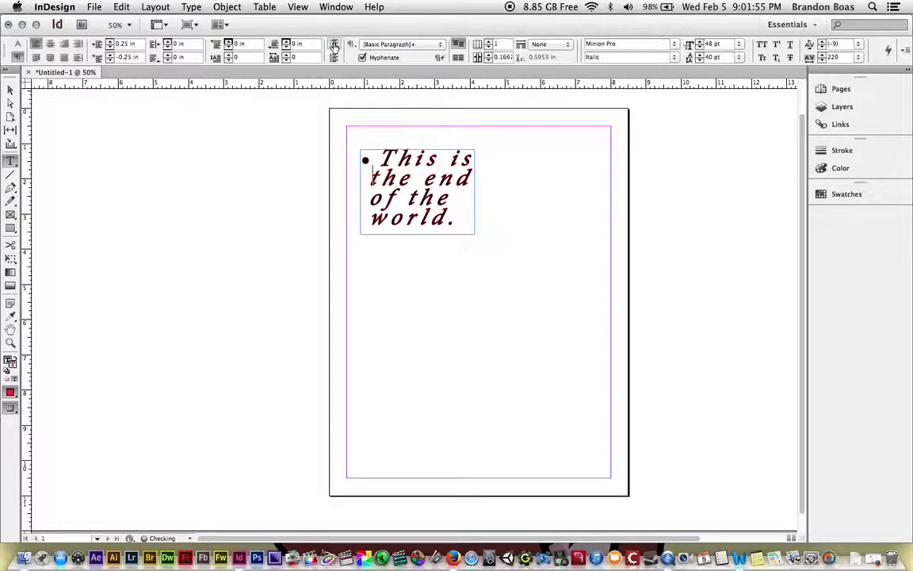
left_click(333, 45)
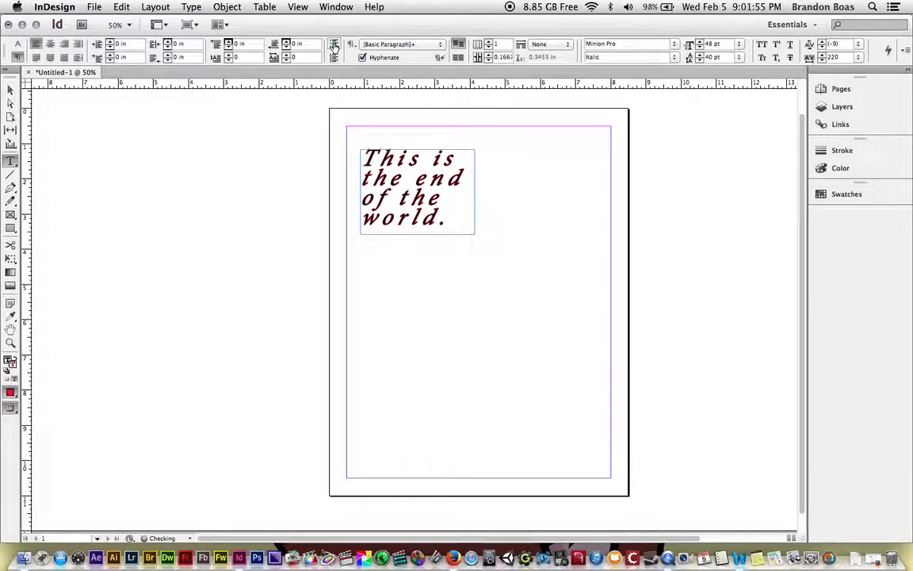
Step: Try the Normal and [Basic Paragraph] paragraph styles on the text and undo both style changes
left_click(430, 48)
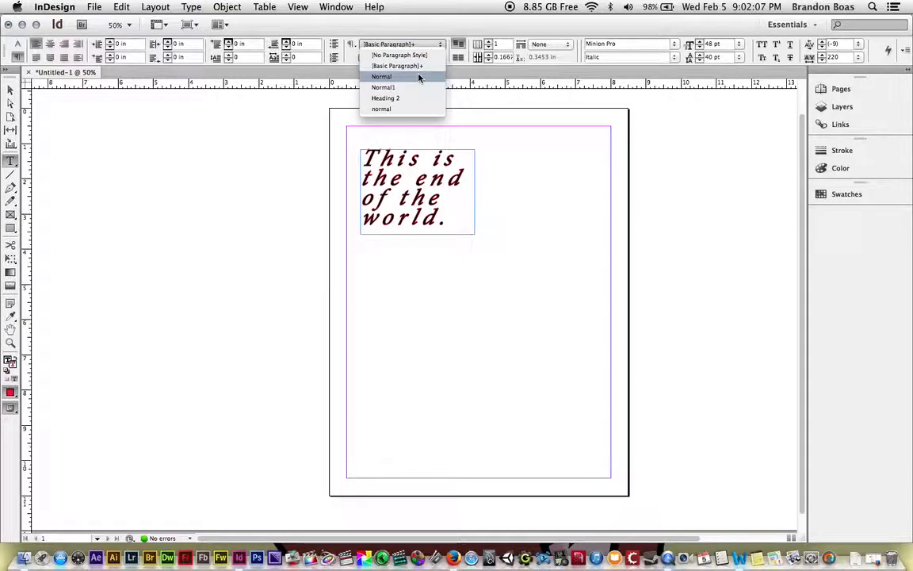
left_click(418, 77)
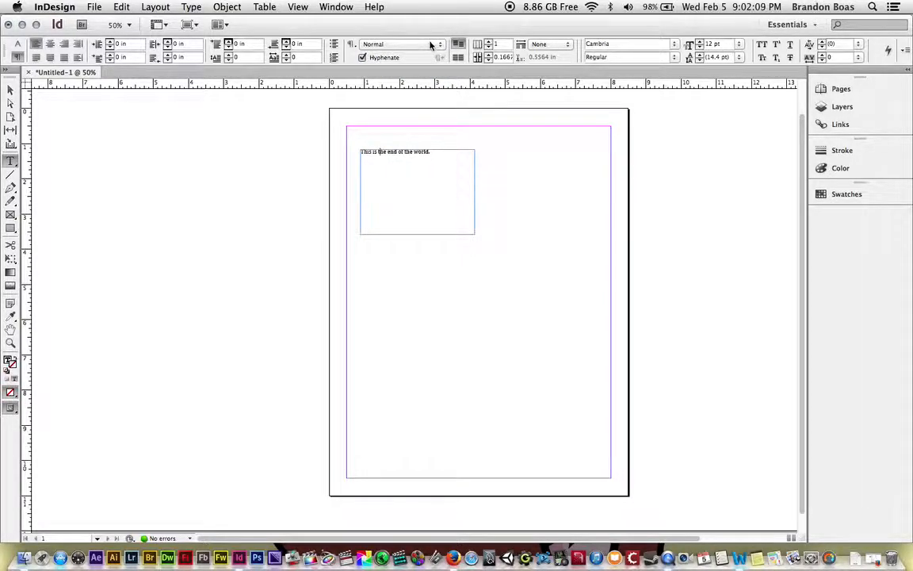
left_click(430, 46)
left_click(420, 66)
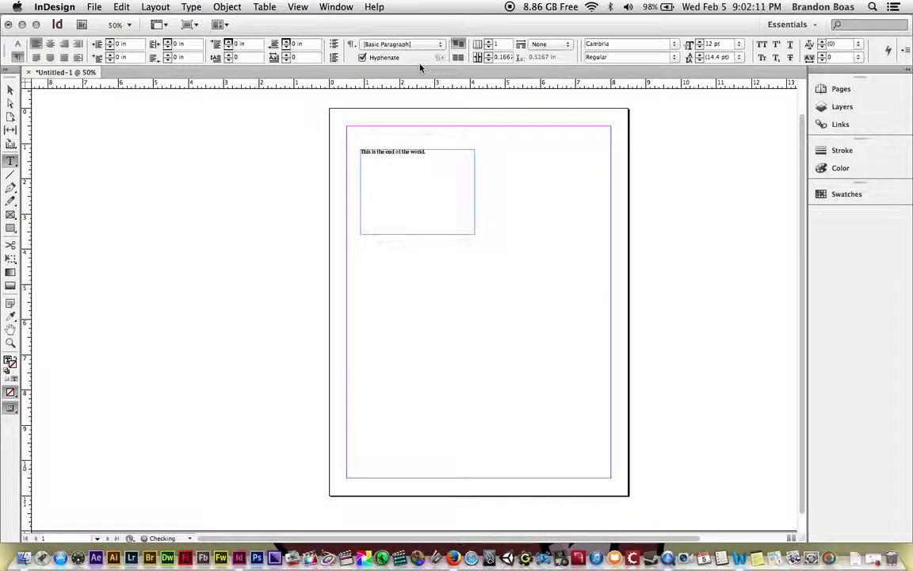
key("super+z")
key("super+z")
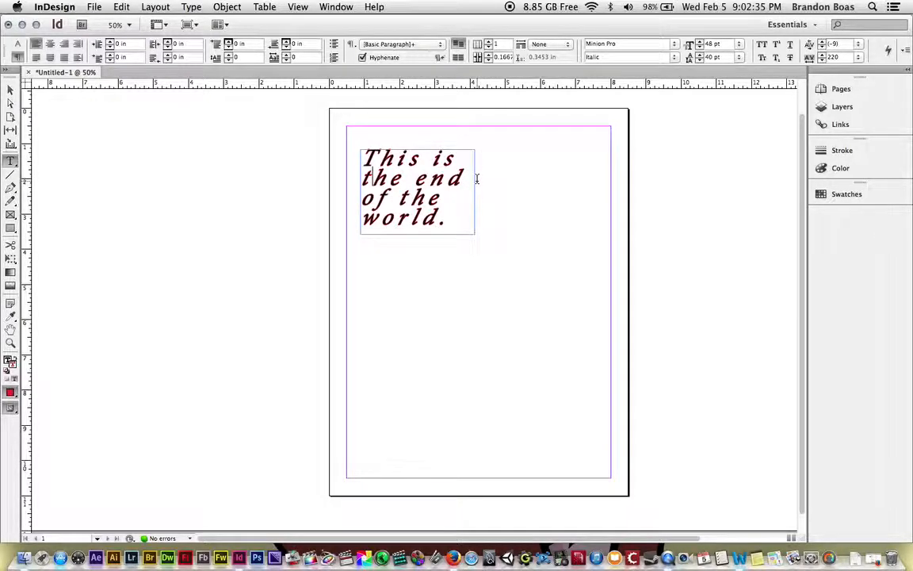
Step: Try two columns in the text frame and return it to a single column
left_click(457, 46)
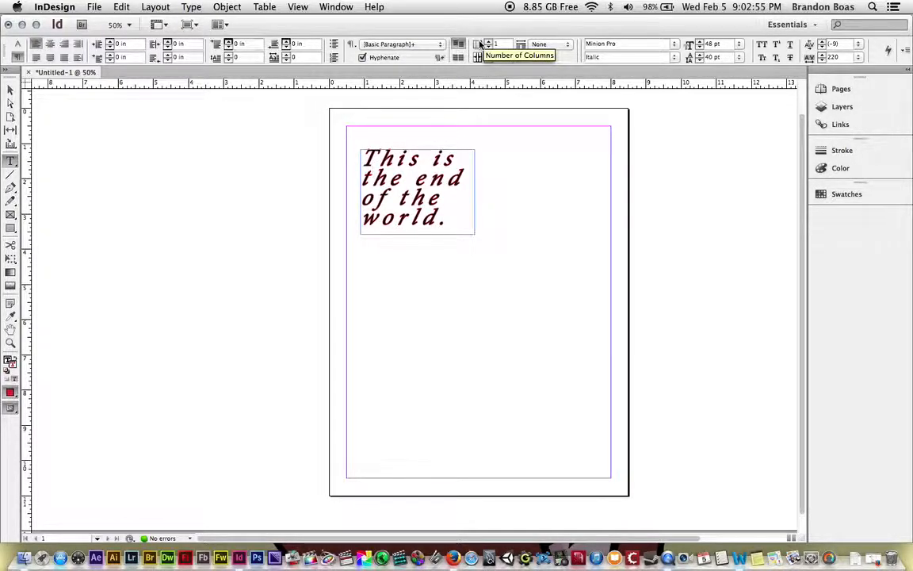
left_click(490, 42)
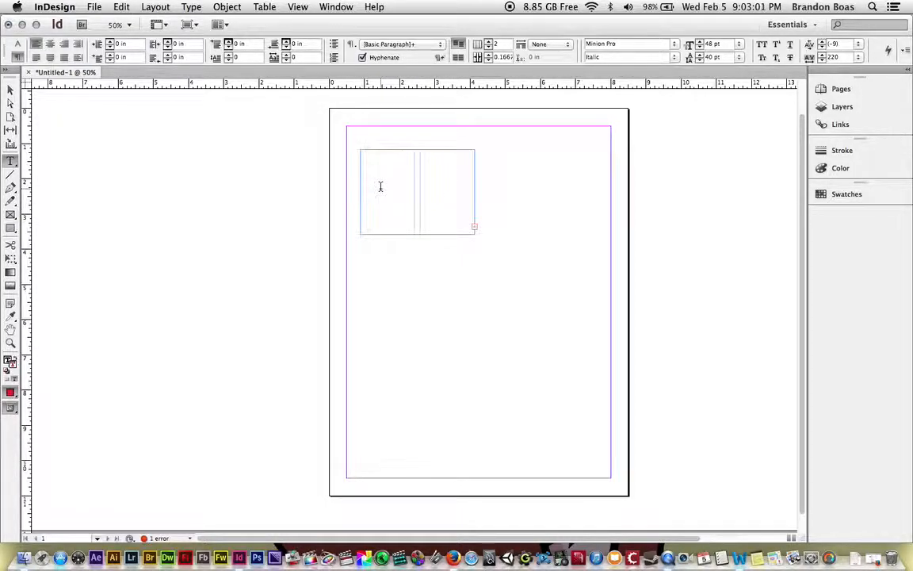
left_click(489, 48)
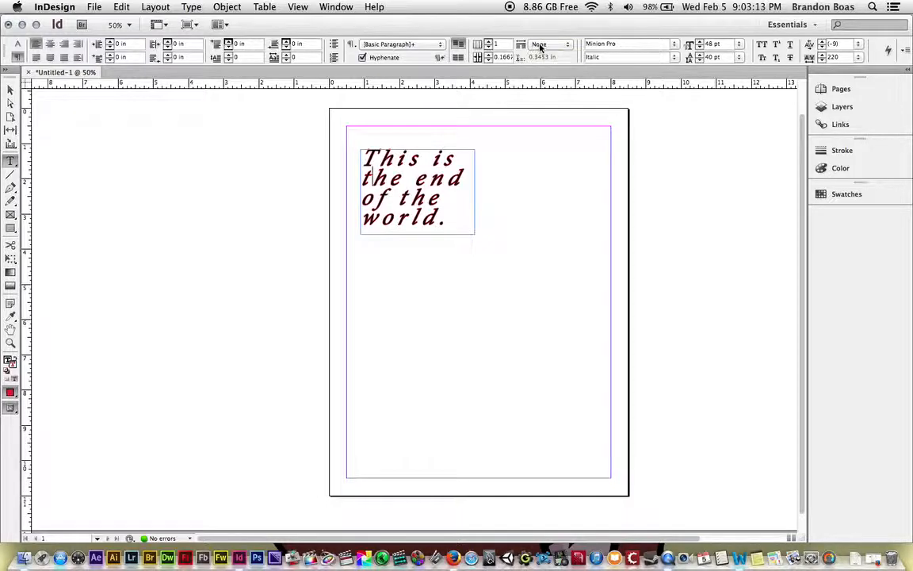
Step: Give the text frame two columns and try the Span 2, Span 3 and Span 4 column settings on the paragraph
left_click(539, 44)
left_click(539, 69)
left_click(489, 42)
left_click(545, 47)
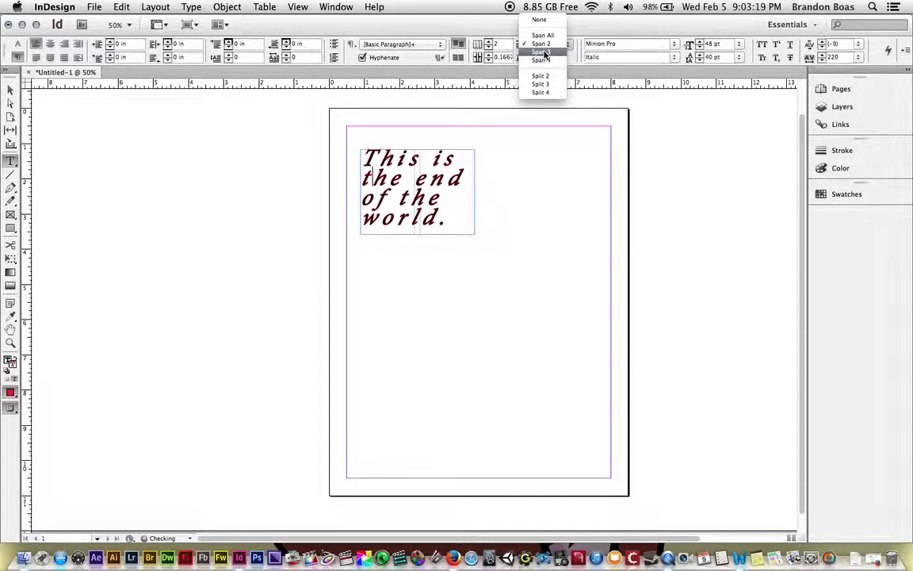
left_click(545, 55)
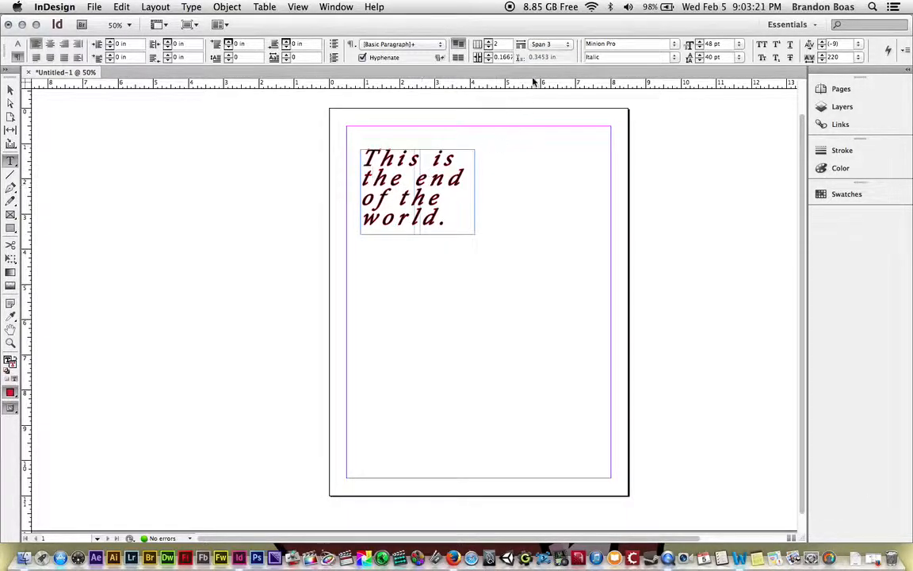
left_click(546, 46)
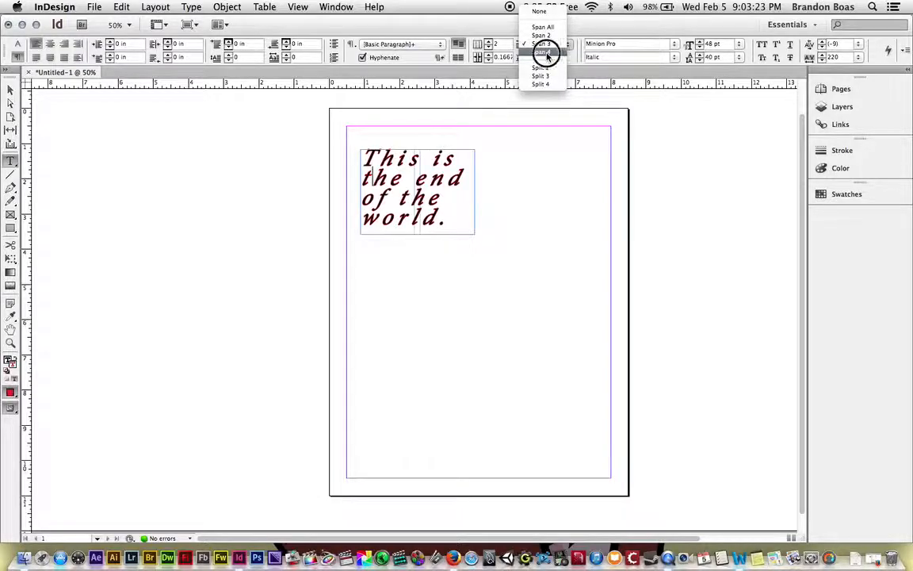
left_click(544, 53)
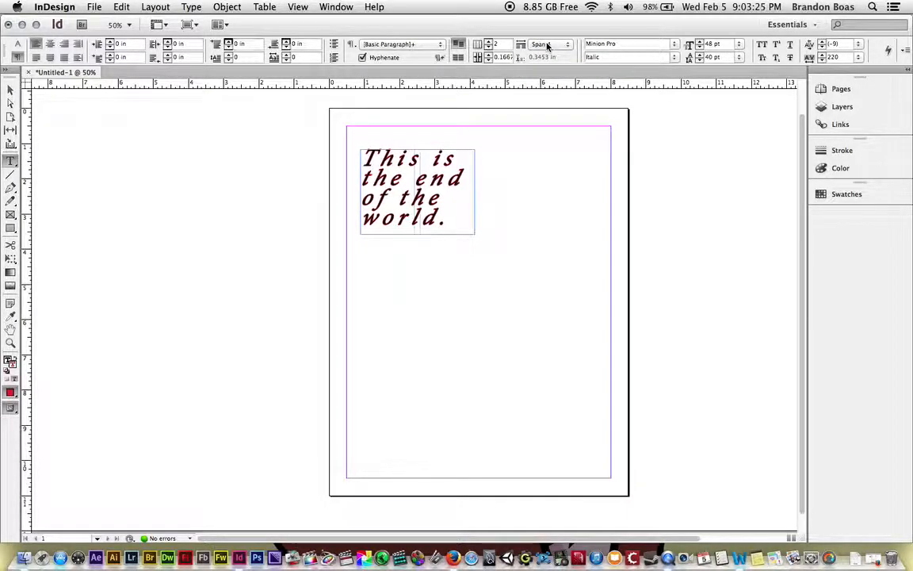
Step: Set the paragraph's column span to None and the text frame's column count to 1
left_click(545, 44)
left_click(547, 12)
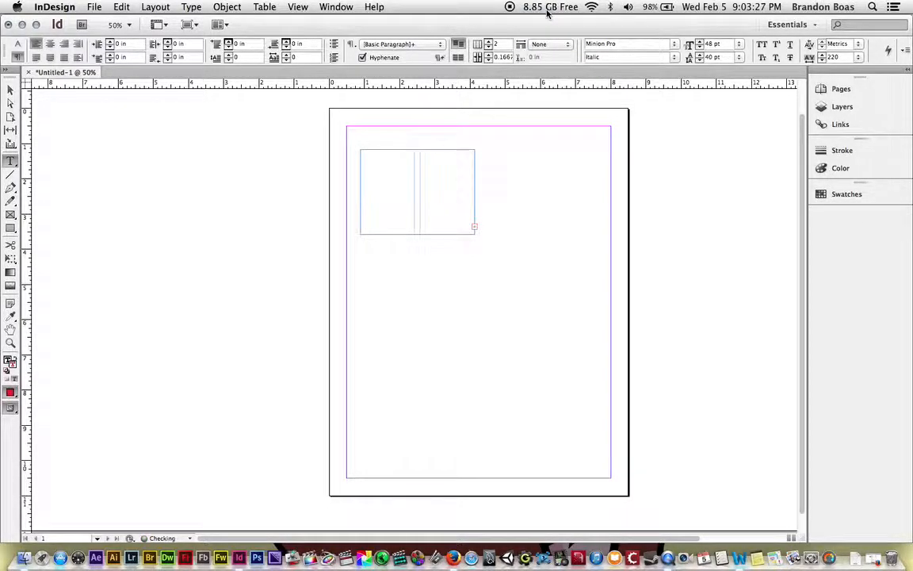
left_click(490, 49)
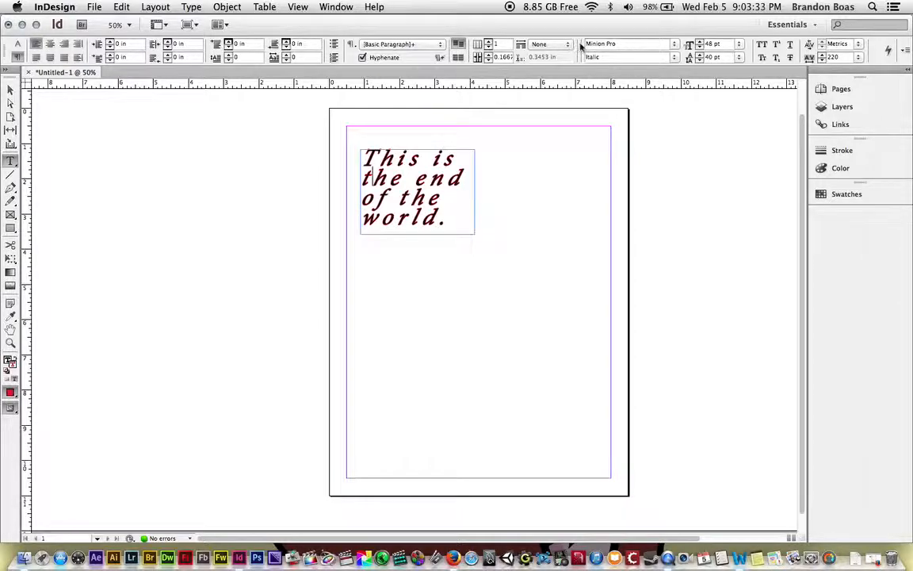
Step: Set the font of all the text in the frame to Abadi MT Condensed Extra Bold
left_click_drag(448, 227, 418, 114)
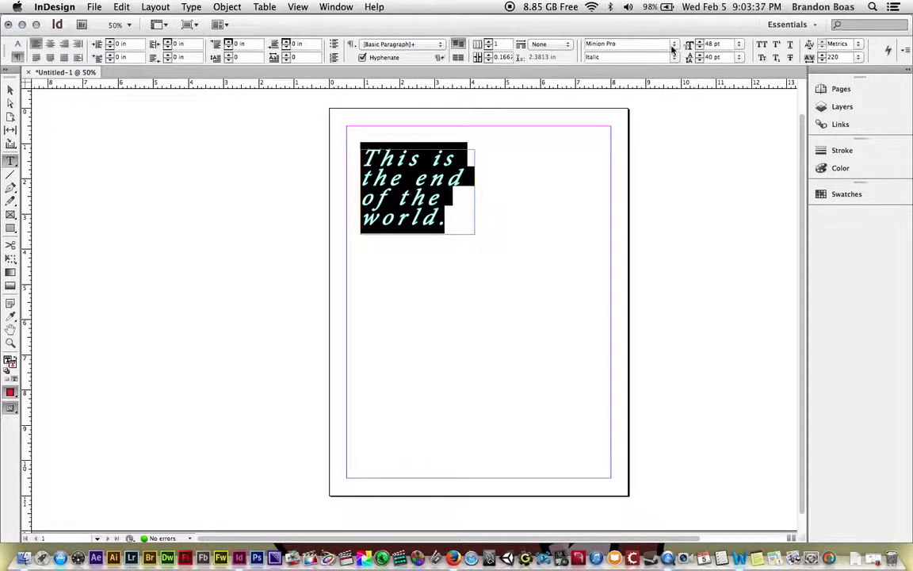
left_click(674, 45)
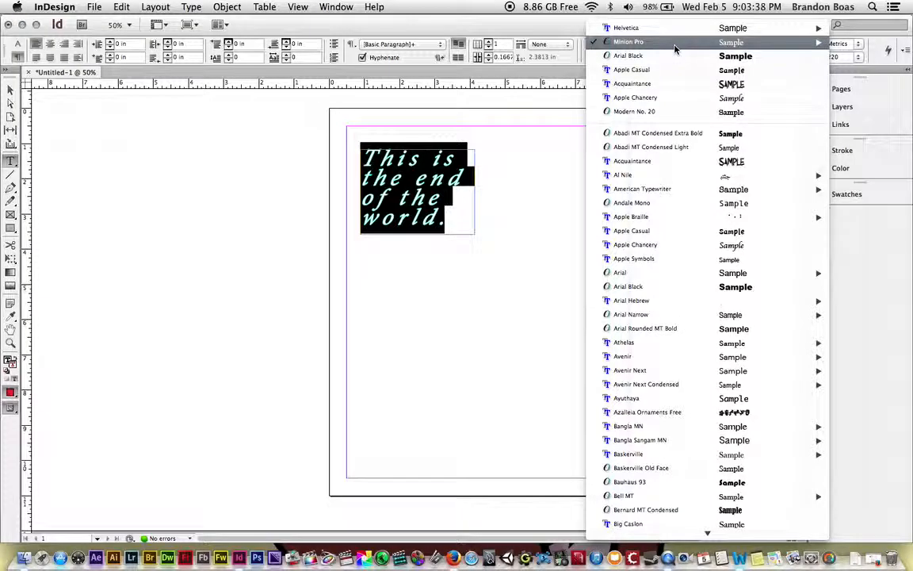
left_click(650, 134)
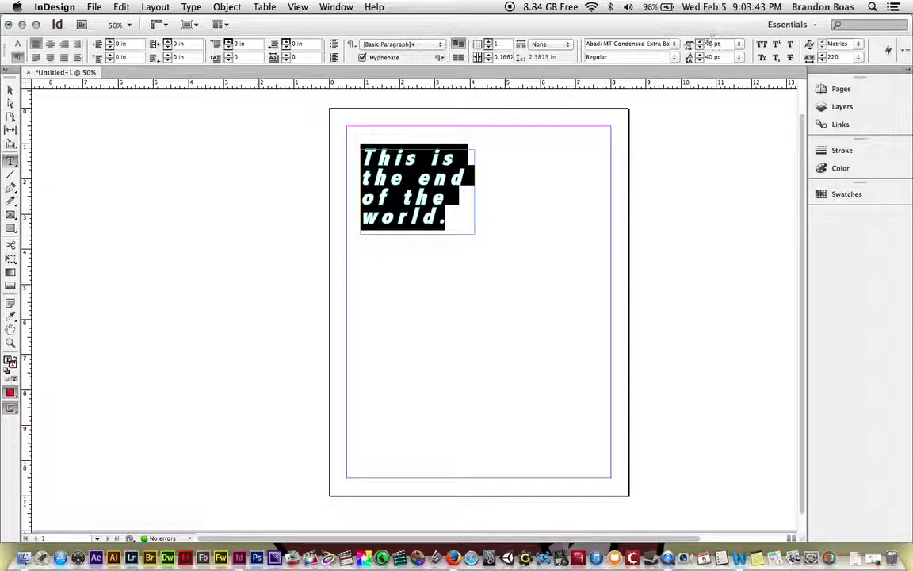
Step: Increase the selected text's font size to 55 pt
left_click(700, 45)
left_click(701, 45)
left_click(700, 45)
left_click(701, 45)
left_click(701, 45)
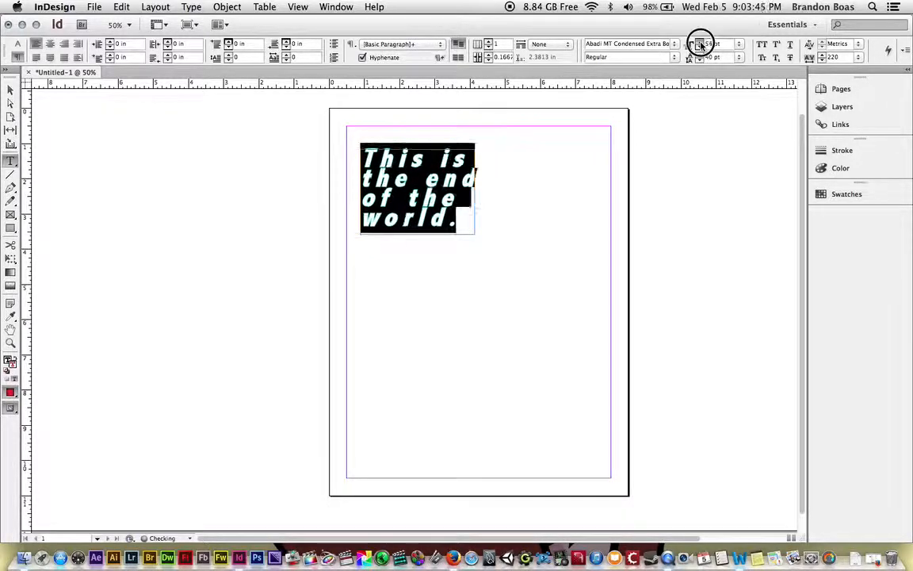
left_click(700, 46)
left_click(701, 45)
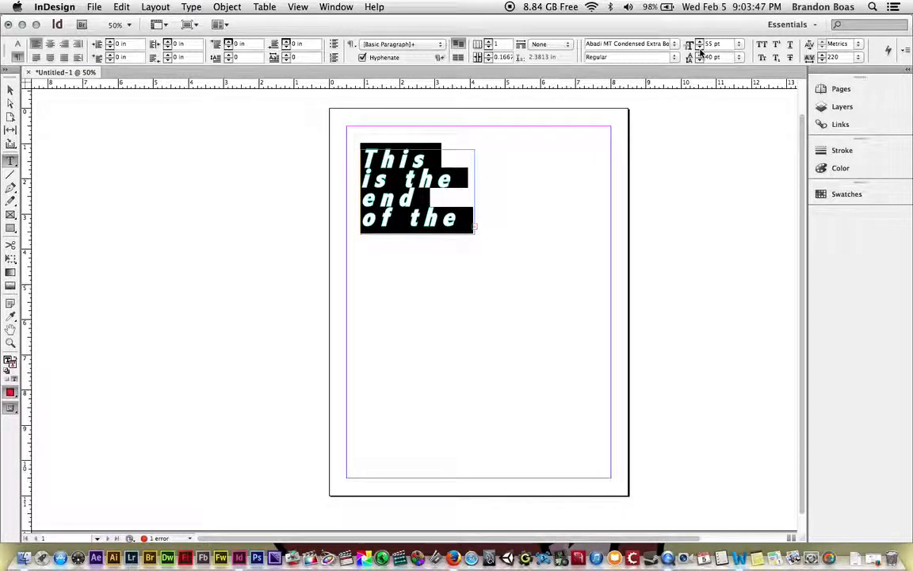
Step: Set the selected text's leading to 43 pt and its font size to 50 pt
left_click(701, 53)
left_click(701, 53)
left_click(701, 53)
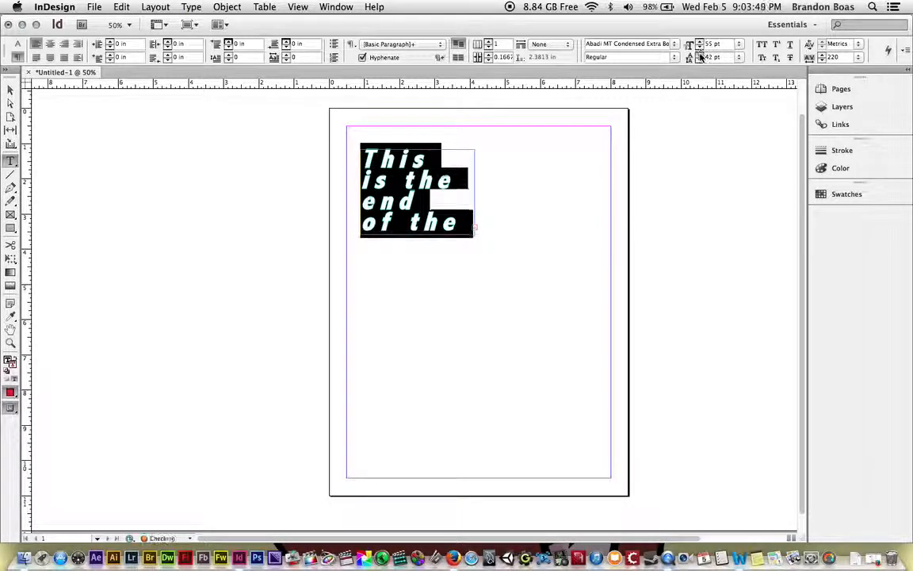
left_click(700, 48)
left_click(701, 48)
left_click(701, 48)
left_click(700, 48)
left_click(700, 48)
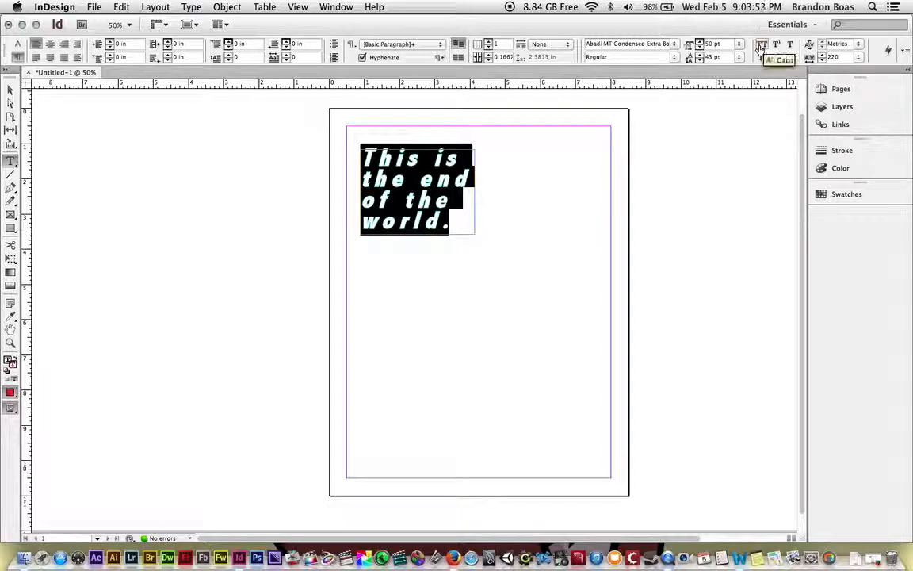
Step: Try All Caps, Superscript and Underline on the selected text, turning each one off again
left_click(760, 45)
left_click(762, 46)
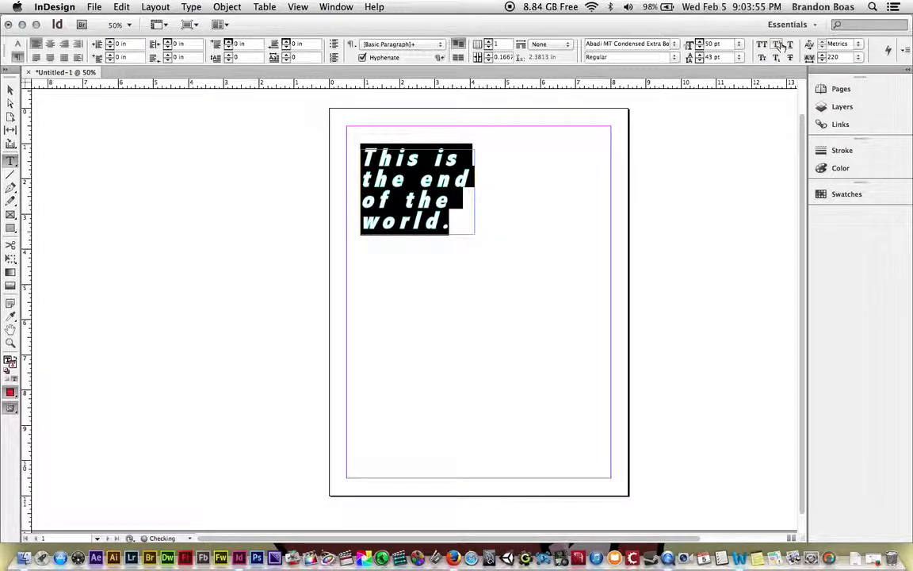
left_click(779, 45)
left_click(779, 44)
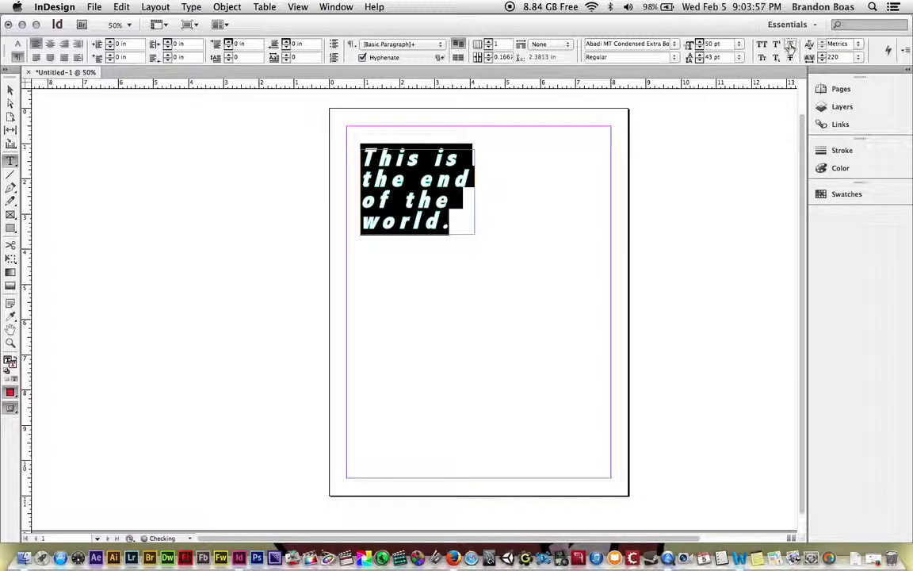
left_click(790, 45)
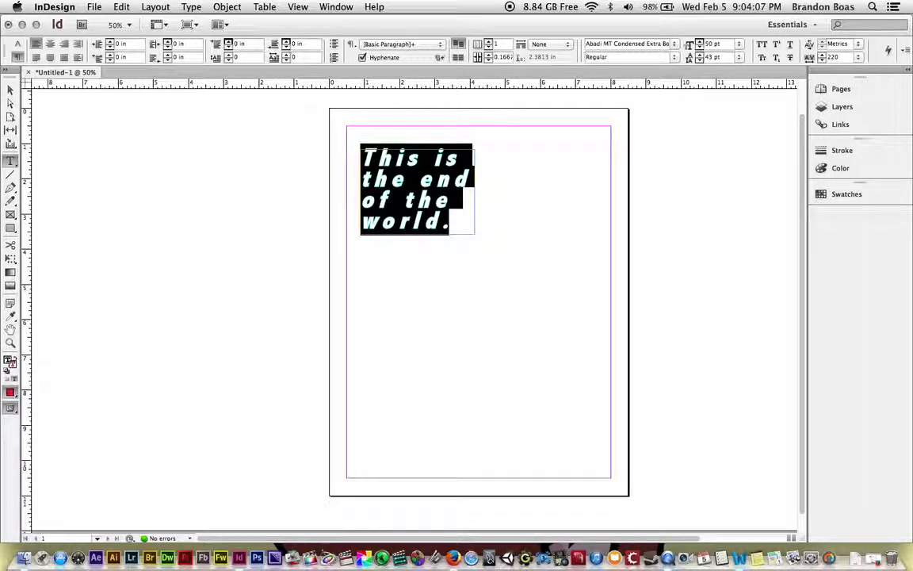
Step: Try justifying the text with the last line left, centred and fully justified, and try aligning it away from the spine
left_click(37, 59)
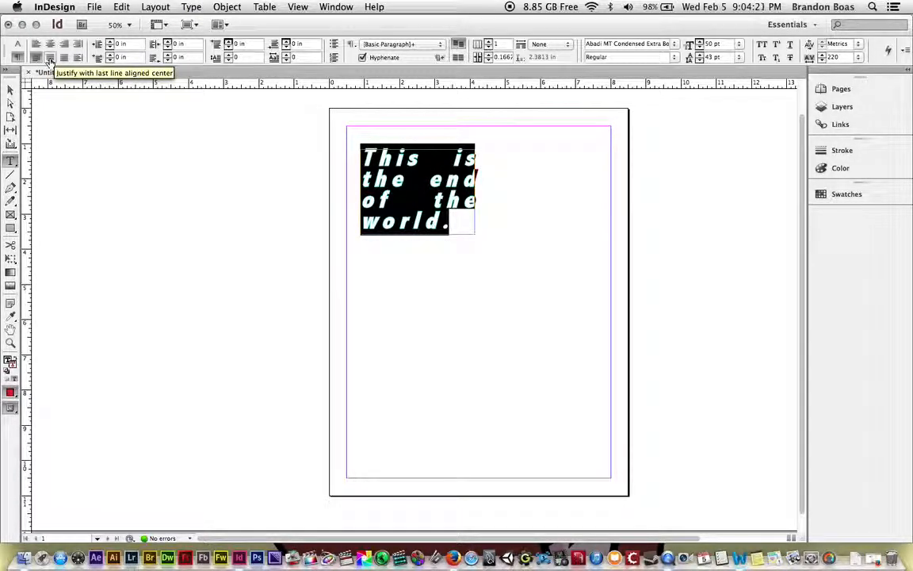
left_click(49, 59)
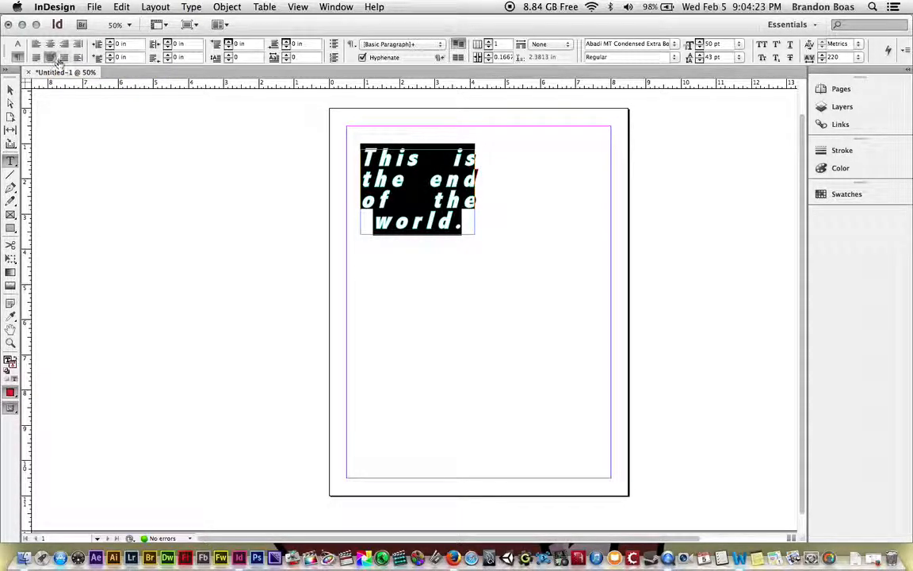
left_click(76, 60)
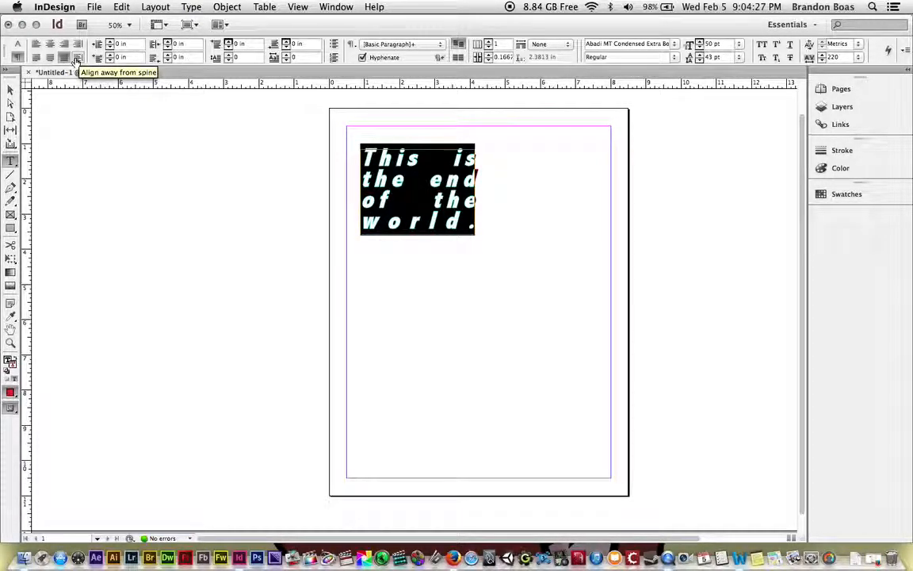
left_click(77, 59)
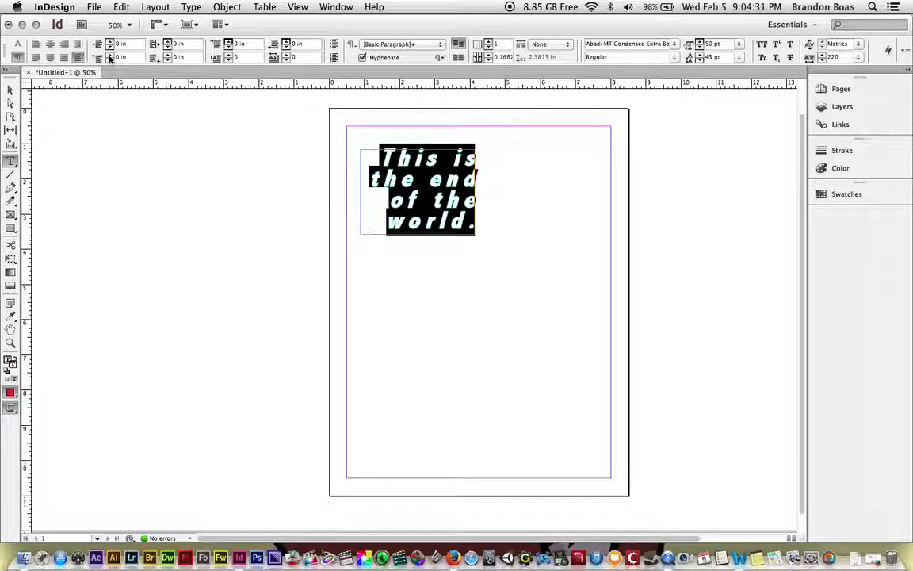
Step: Justify the text with the last line aligned left, try a larger first-line indent and return the indent to 0 in
left_click(109, 55)
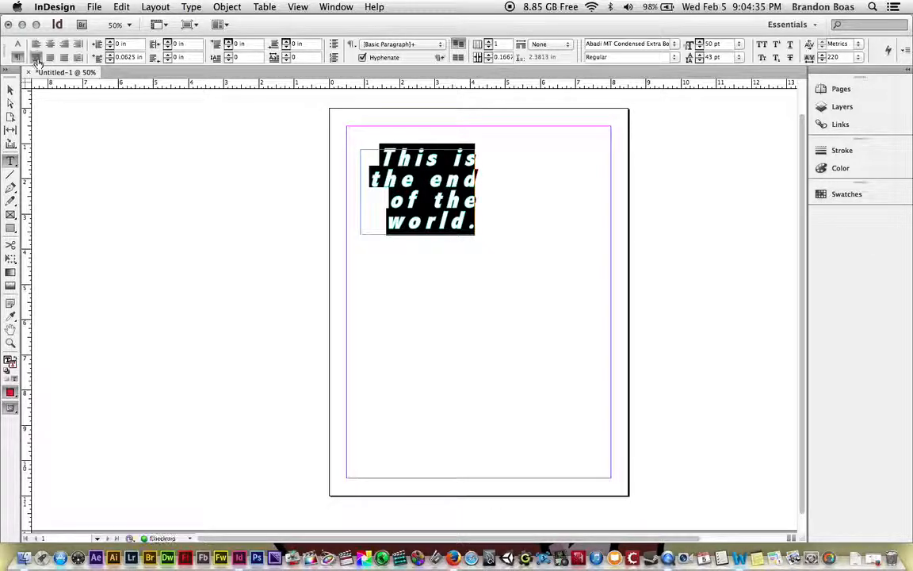
left_click(37, 58)
left_click(109, 55)
left_click(110, 55)
left_click(109, 55)
left_click(109, 61)
left_click(110, 61)
left_click(110, 61)
left_click(110, 61)
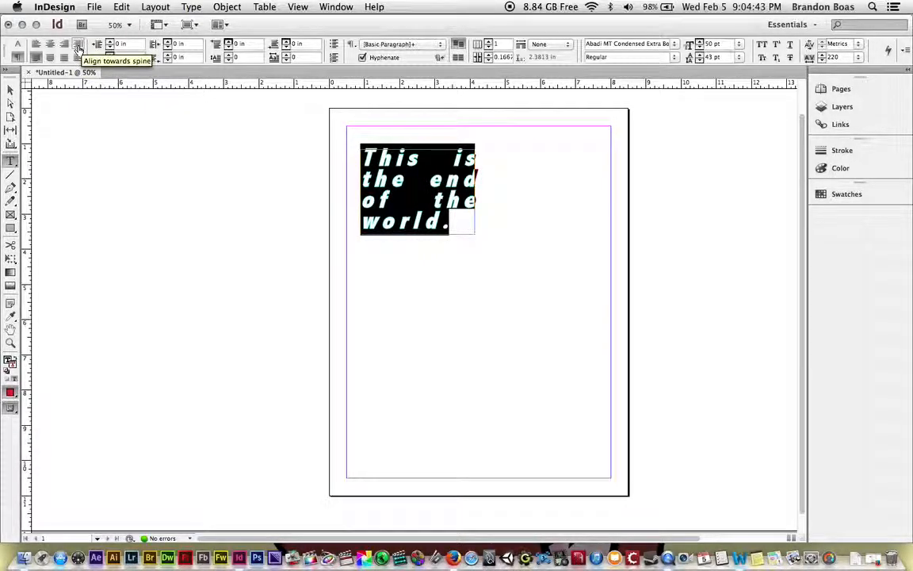
Step: Align the text right and try the last-line right indent, leaving it at 0 in
left_click(63, 44)
left_click(168, 61)
left_click(168, 61)
left_click(168, 61)
left_click(168, 61)
left_click(168, 61)
left_click(168, 61)
left_click(168, 61)
left_click(168, 61)
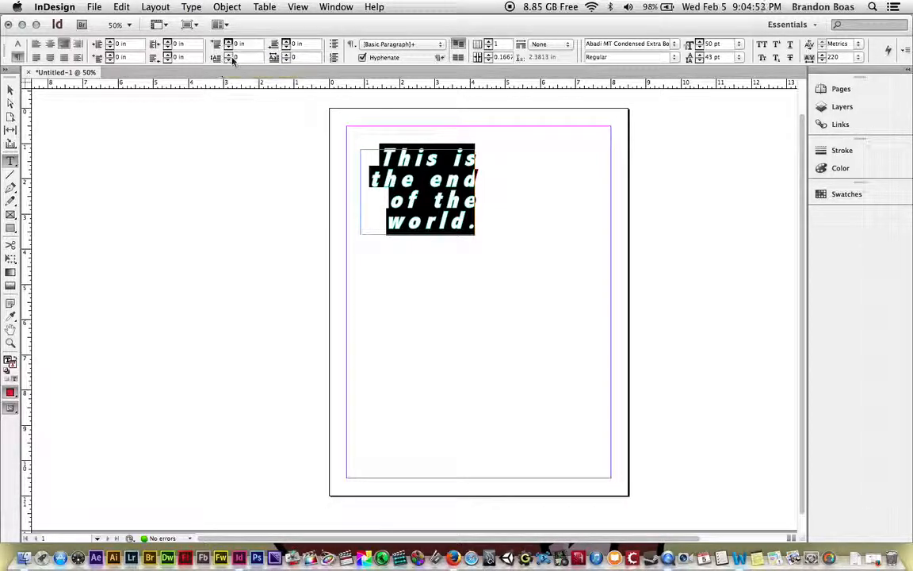
Step: Try a drop cap four lines tall and step the line count back down to 0
left_click(229, 56)
left_click(229, 56)
left_click(229, 56)
left_click(229, 56)
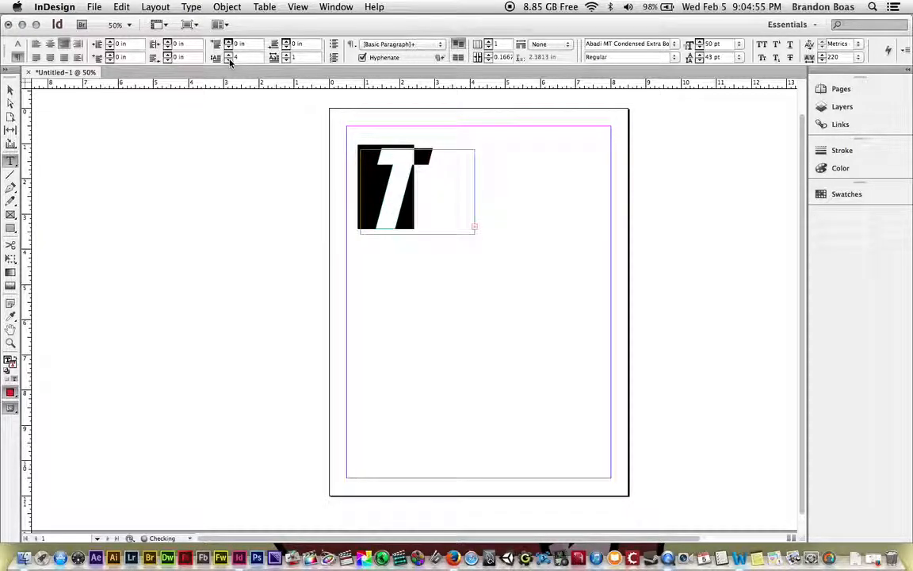
left_click(229, 61)
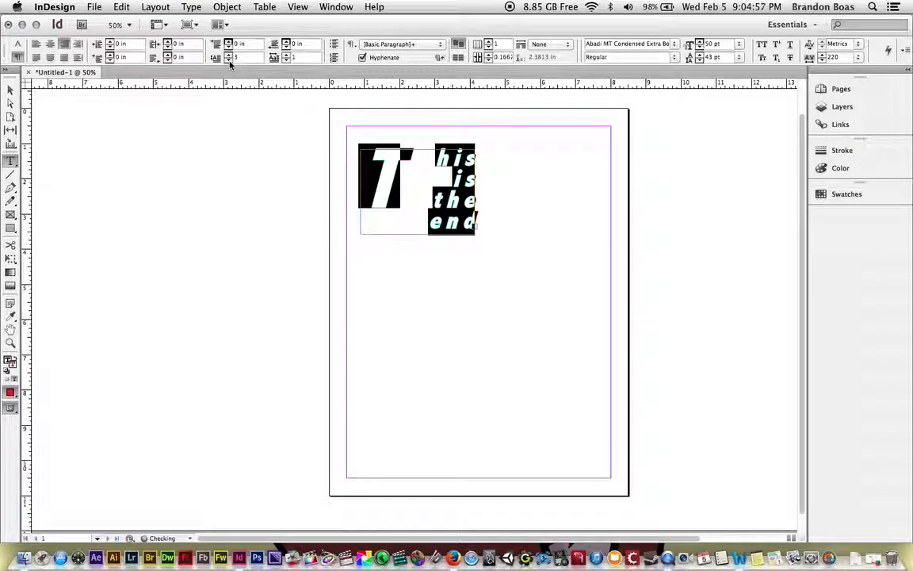
left_click(230, 61)
left_click(229, 61)
left_click(229, 61)
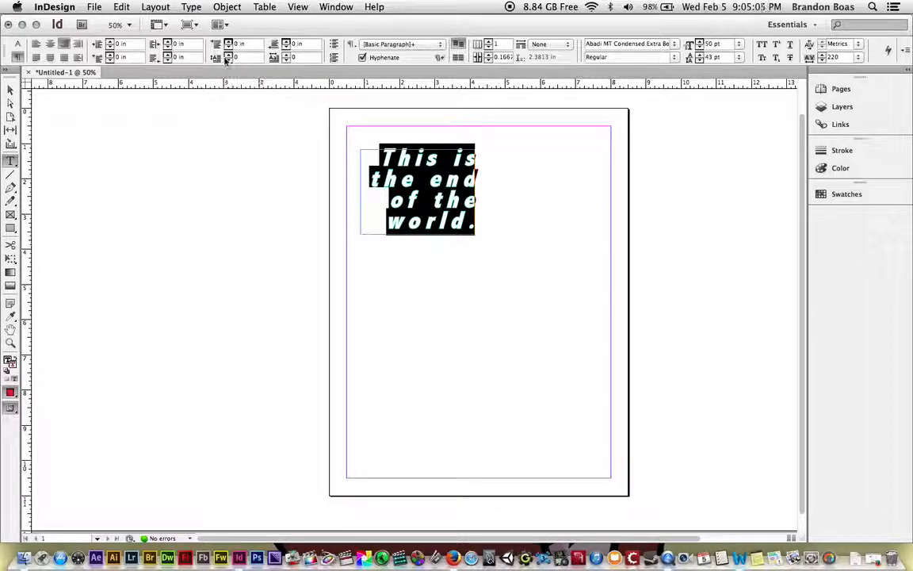
Step: Try a two-line drop cap on the paragraph and reduce it to one line
left_click(229, 55)
left_click(228, 55)
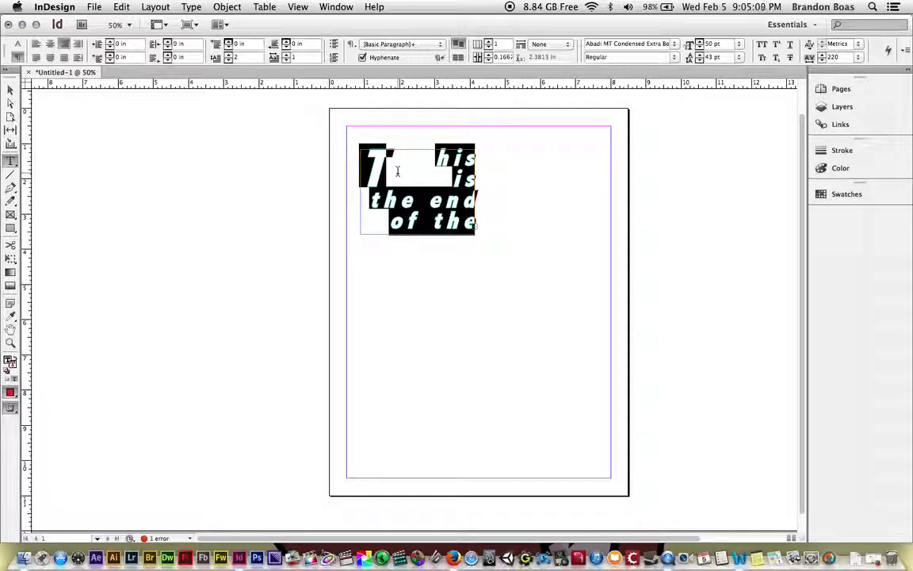
left_click(227, 61)
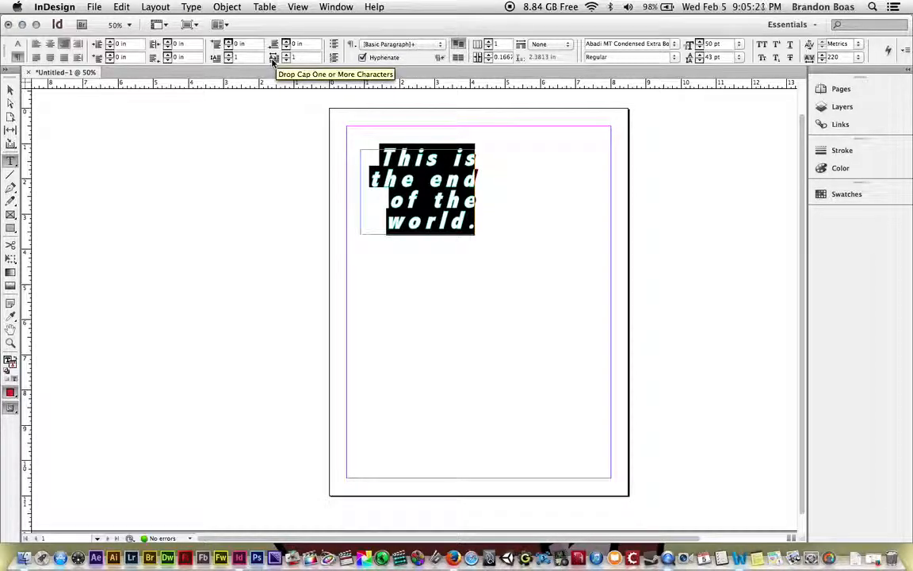
Step: Try raising the number of drop cap characters to 7 and bring it back to 0
left_click(286, 55)
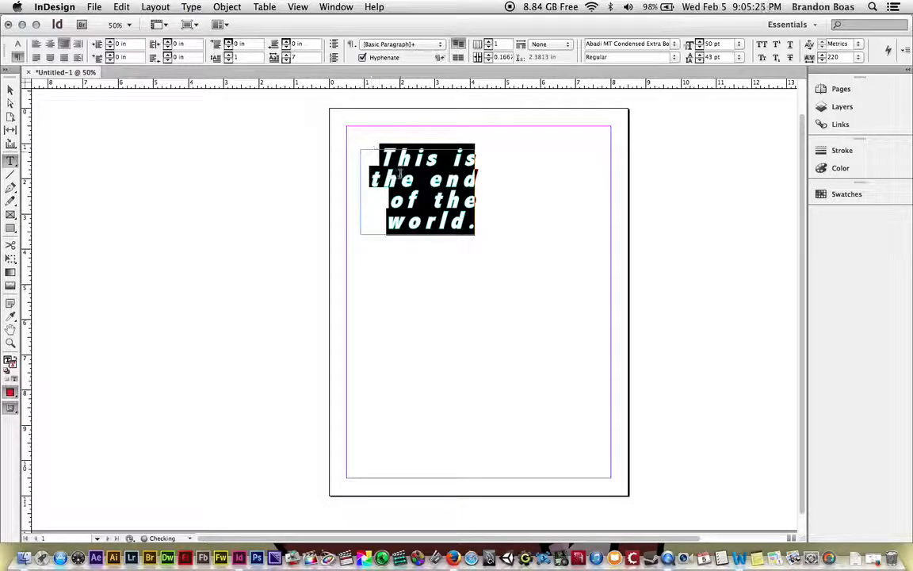
left_click(378, 158)
left_click(286, 55)
left_click(286, 55)
left_click(286, 54)
left_click(286, 61)
left_click(286, 61)
left_click(286, 61)
left_click(286, 61)
left_click(286, 61)
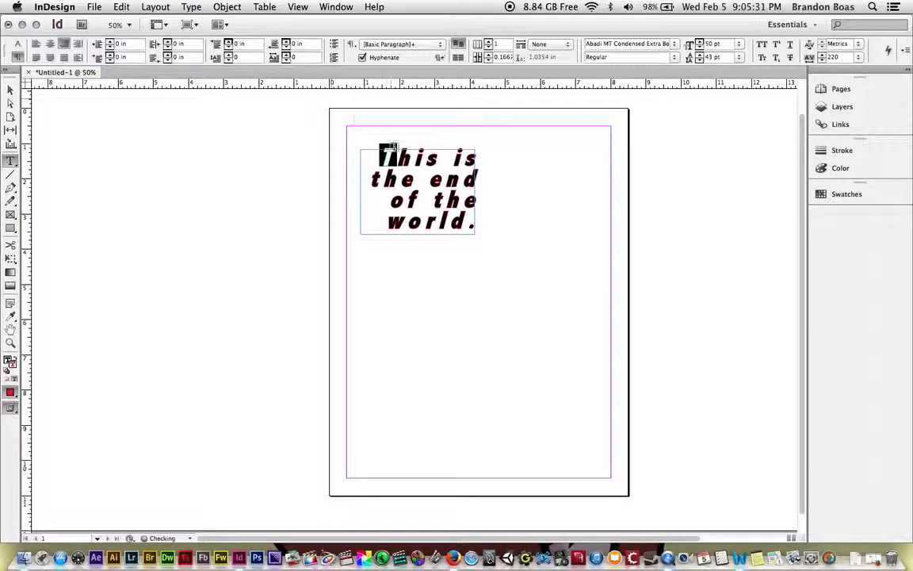
Step: Select the whole text, try the drop cap character count again and reset it to 0
left_click_drag(375, 159, 477, 239)
left_click(287, 59)
left_click(286, 55)
left_click(286, 56)
left_click(286, 56)
left_click(286, 60)
left_click(286, 61)
left_click(286, 60)
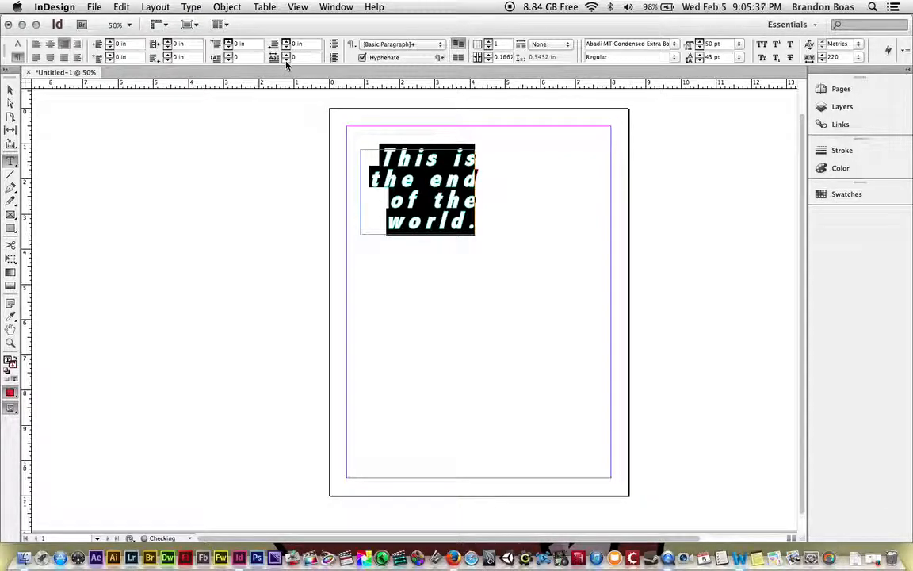
Step: Try a numbered list on the paragraph and remove the numbering
left_click(335, 60)
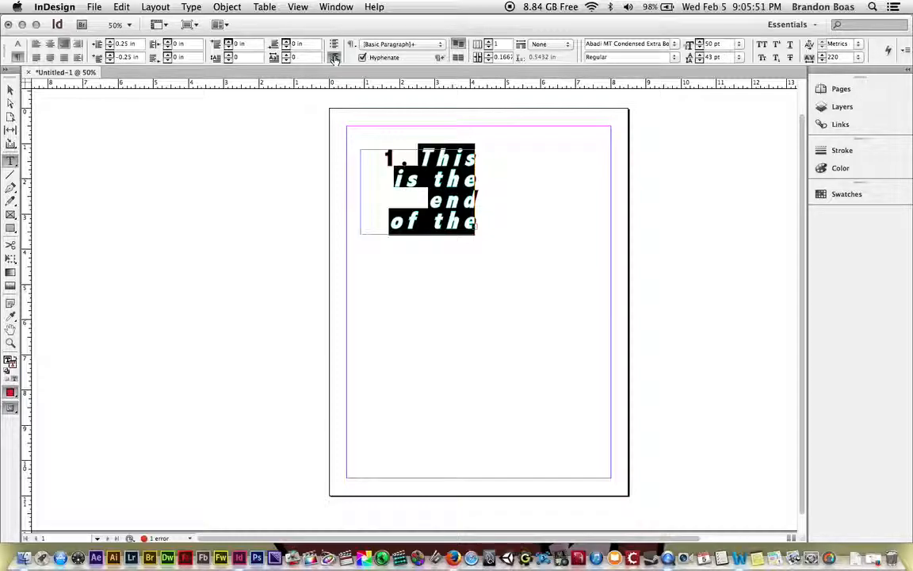
left_click(335, 58)
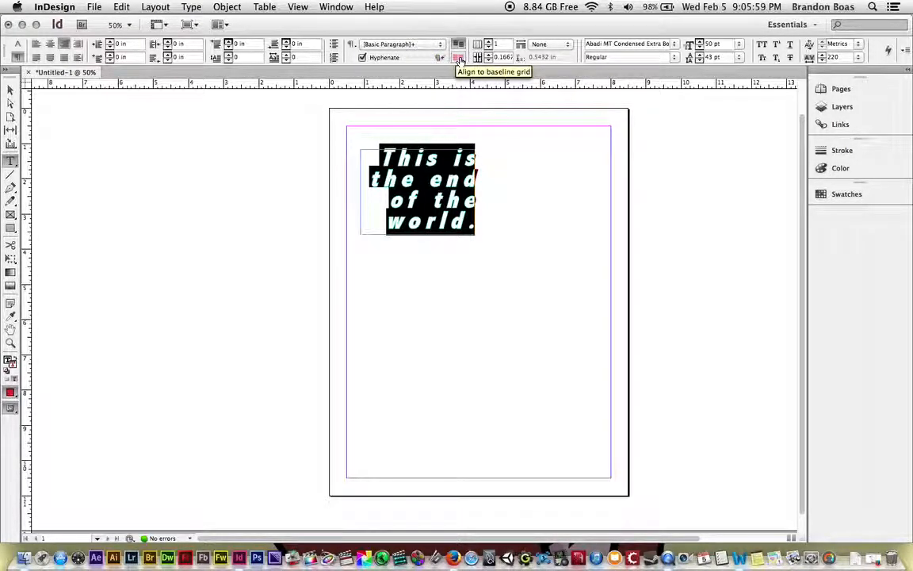
Step: Align the text to the baseline grid and set the text frame's column gutter to 0 in
left_click(458, 60)
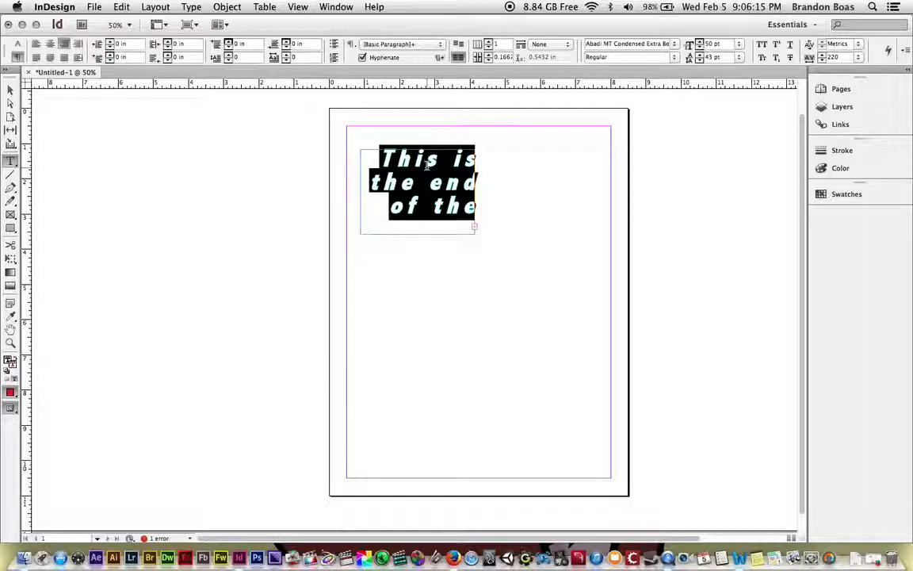
left_click(487, 60)
left_click(488, 61)
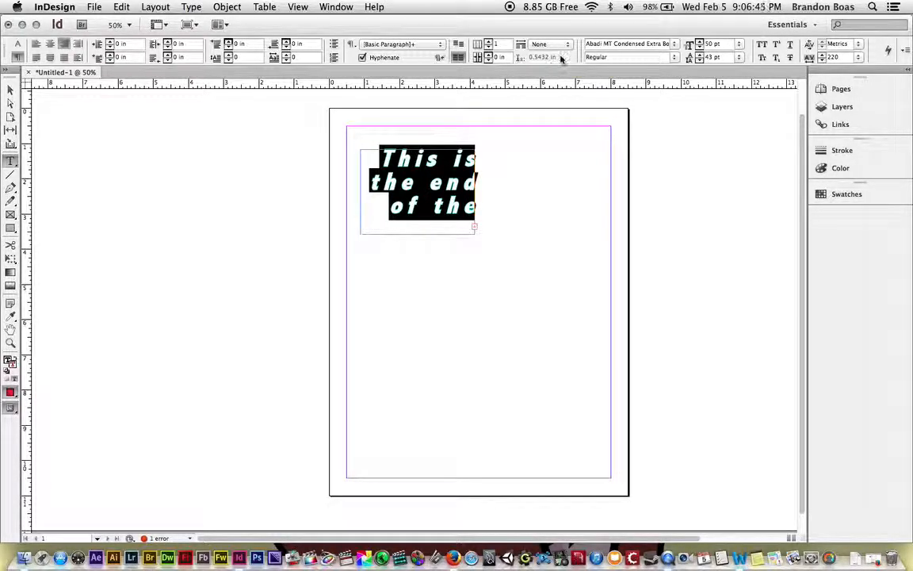
left_click(427, 161)
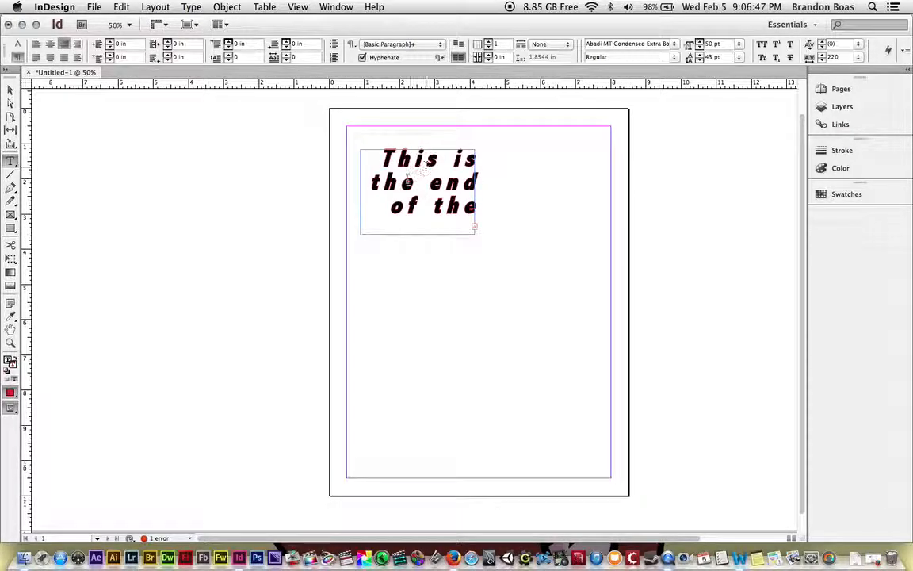
left_click(373, 183)
left_click(402, 183)
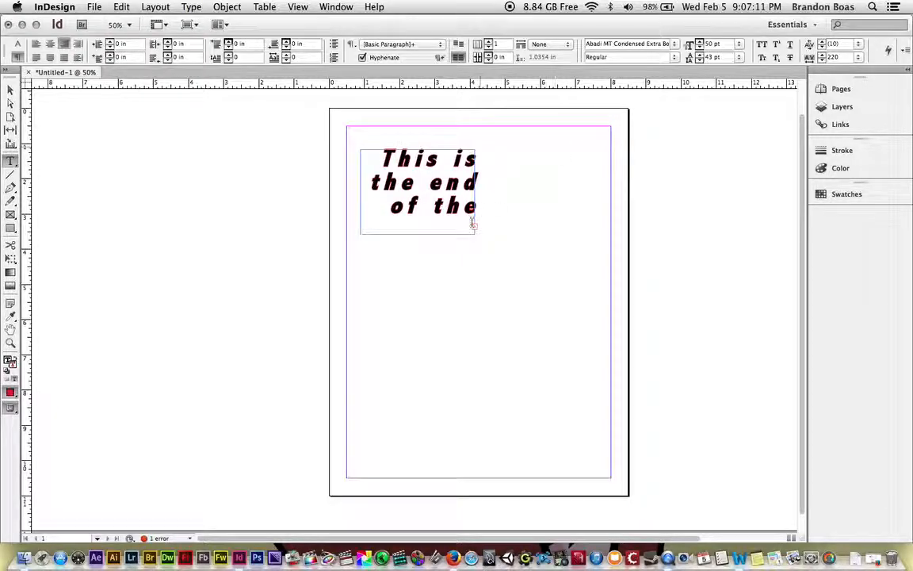
Step: Select the visible text, keep its Regular font style and change its font to Arial
left_click_drag(381, 156, 474, 208)
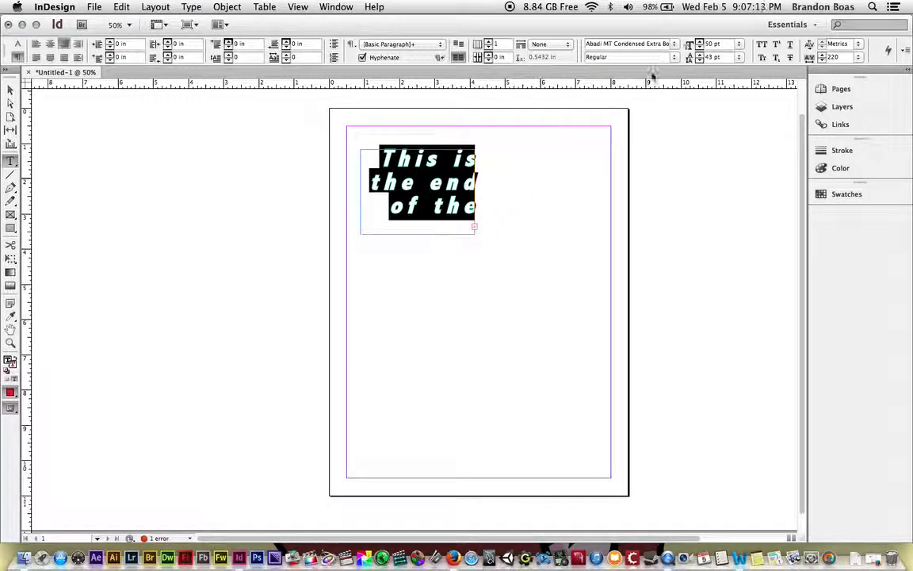
left_click(674, 58)
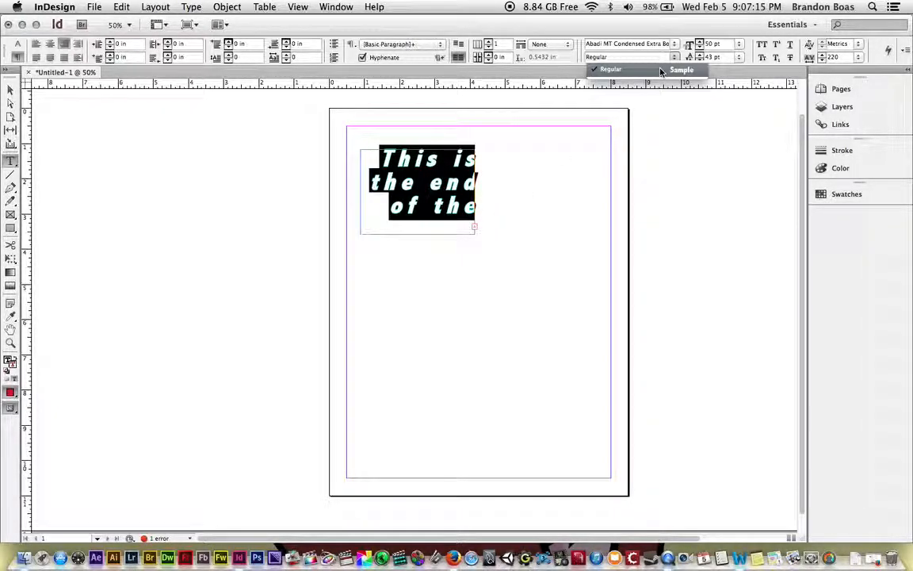
left_click(661, 69)
left_click(675, 43)
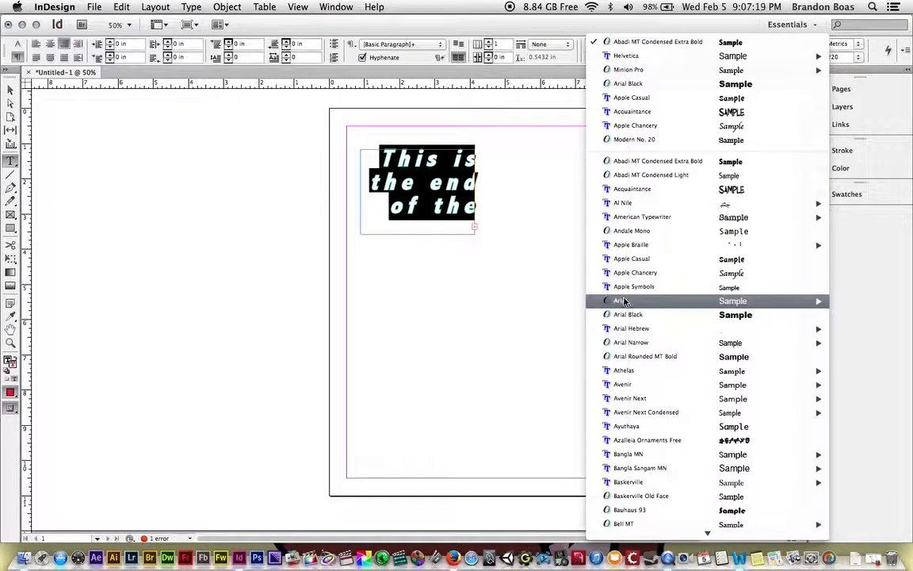
mouse_move(623, 302)
left_click(475, 302)
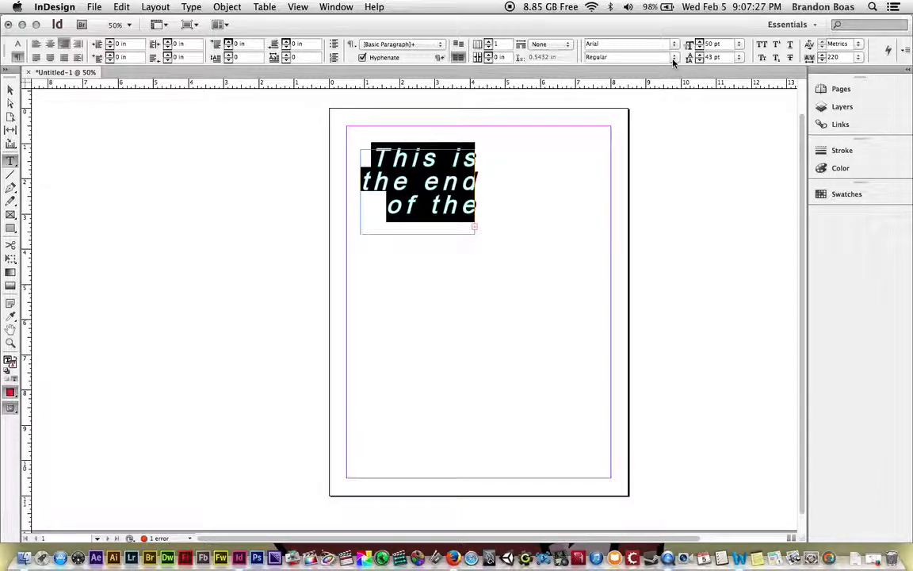
Step: Make the selected Arial text Bold and reduce its leading to 27 pt
left_click(673, 62)
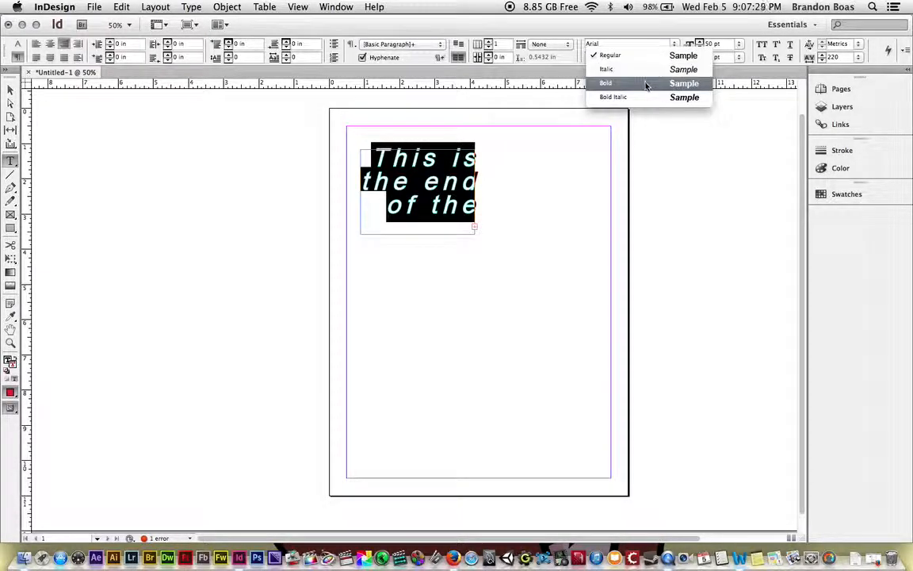
left_click(647, 84)
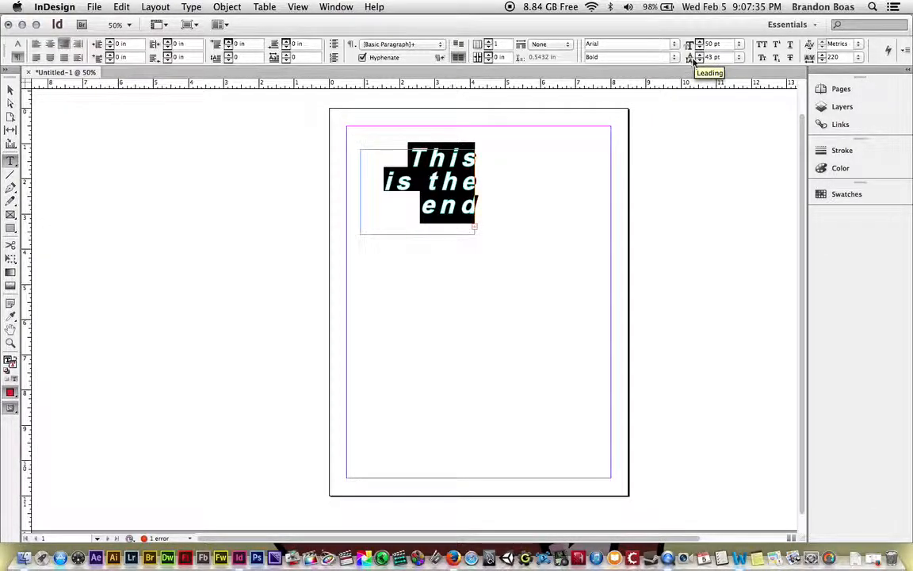
left_click(699, 60)
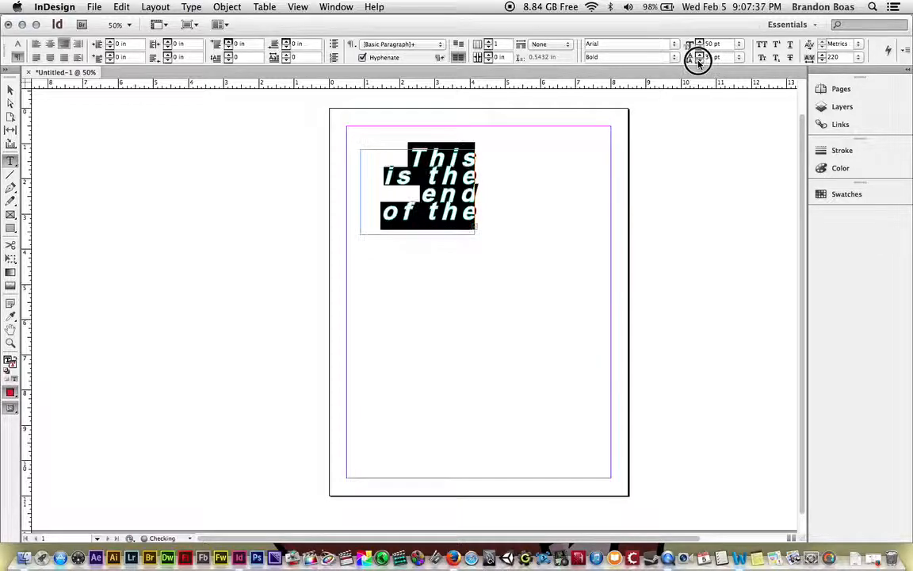
left_click(699, 60)
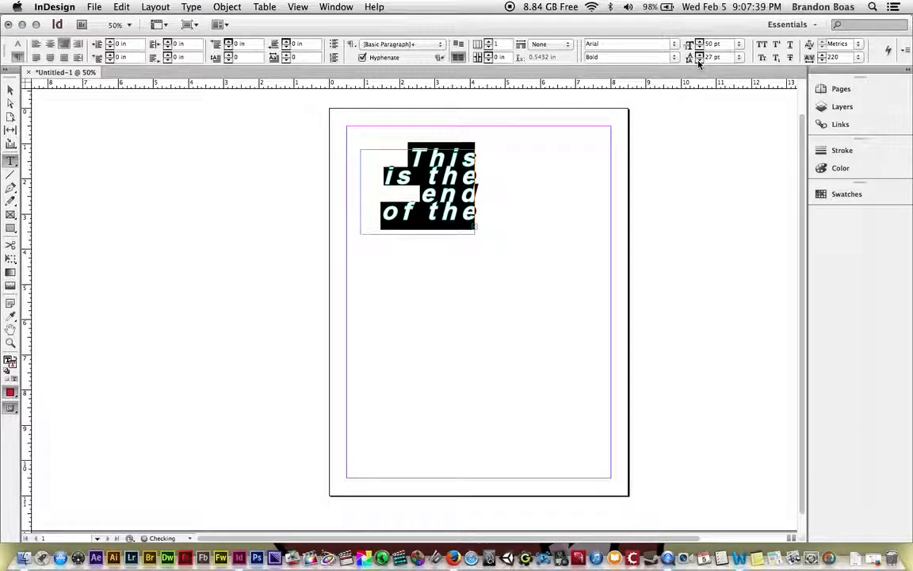
Step: Try small caps, subscript and strikethrough on the selected text, clearing each effect again
left_click(760, 57)
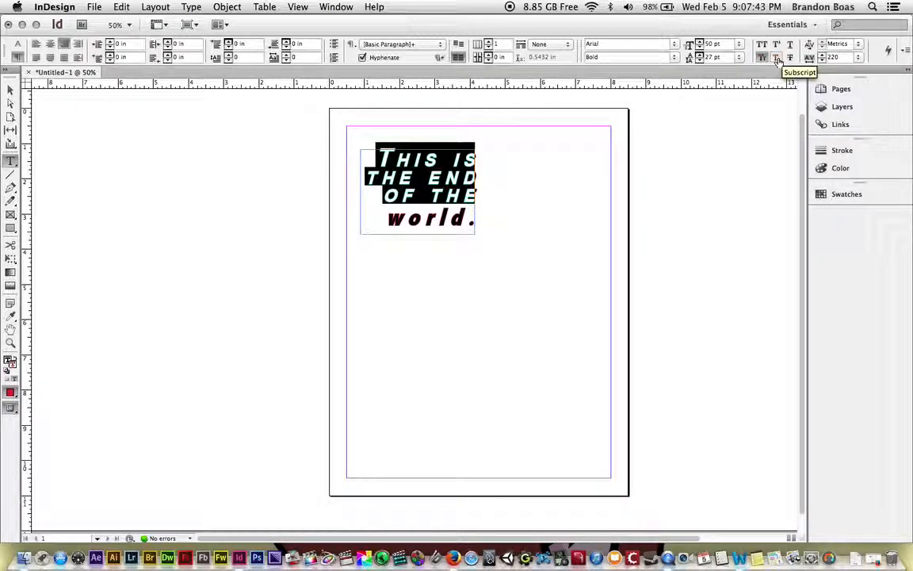
left_click(777, 59)
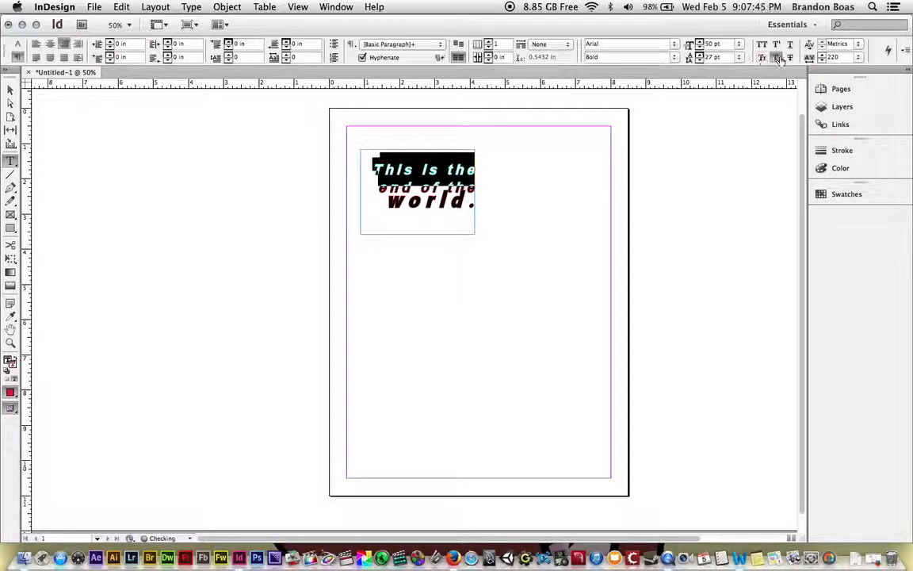
left_click(777, 58)
left_click(791, 59)
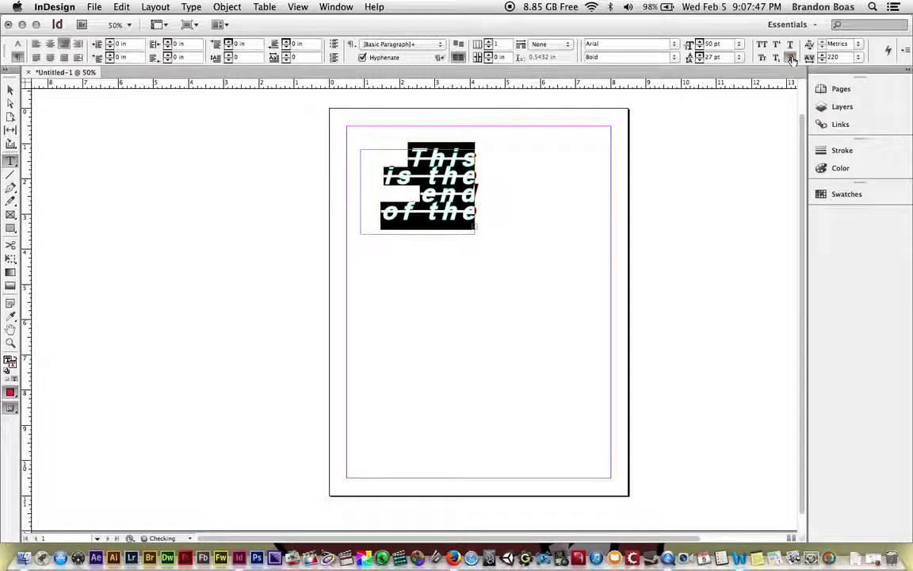
left_click(791, 59)
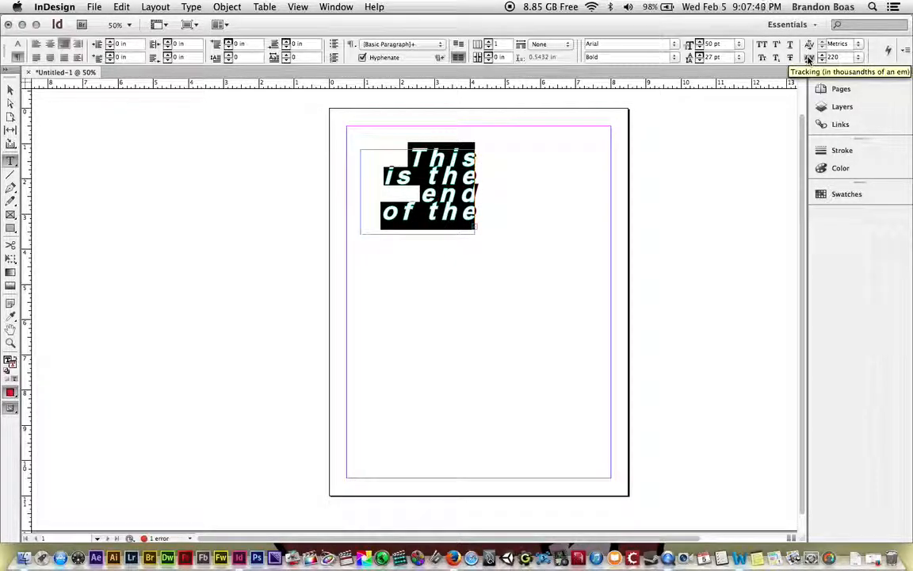
Step: Increase the tracking of the selected text to 400
left_click(822, 56)
left_click(822, 56)
left_click(822, 55)
left_click(822, 55)
left_click(822, 56)
left_click(822, 56)
left_click(822, 55)
left_click(822, 55)
left_click(822, 56)
left_click(822, 55)
left_click(822, 55)
left_click(822, 56)
left_click(822, 55)
left_click(821, 55)
left_click(821, 56)
left_click(822, 56)
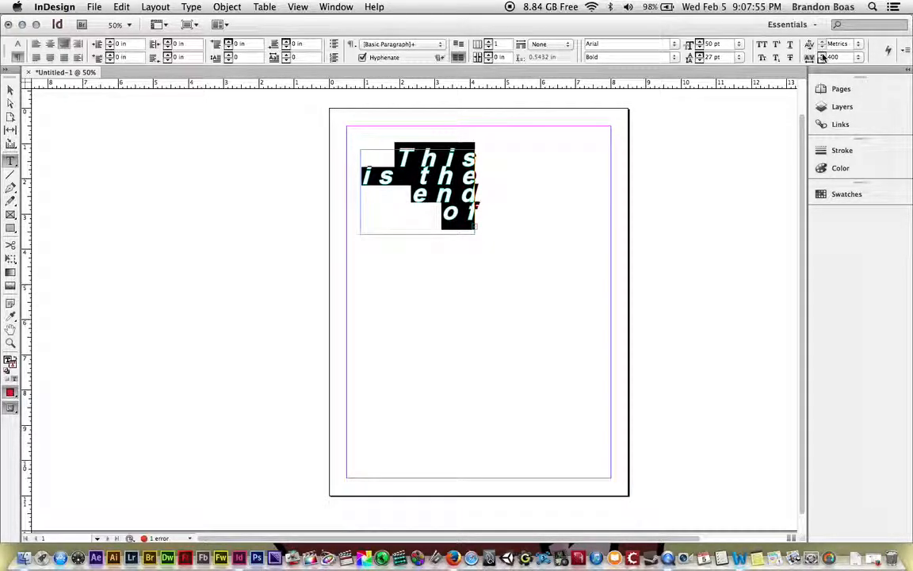